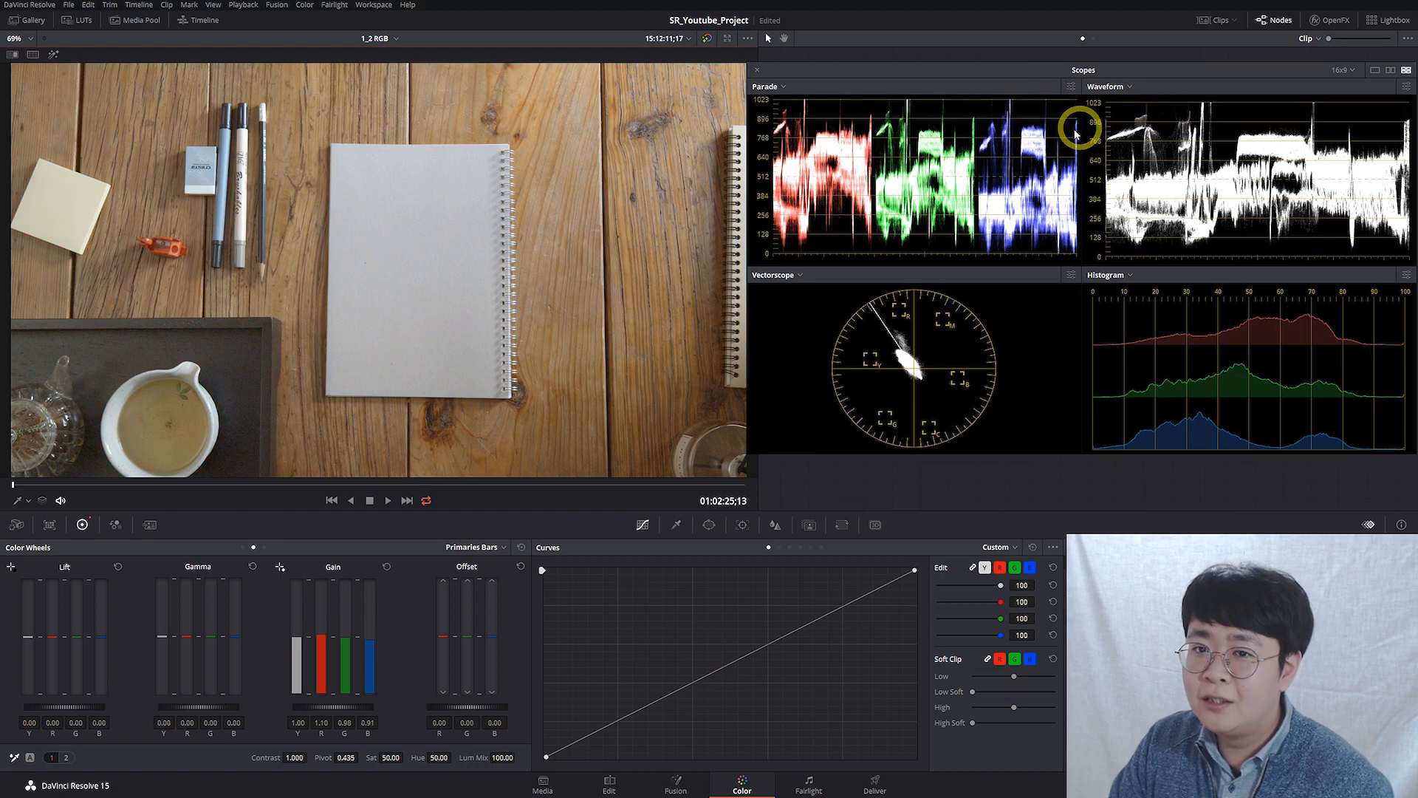
Step: Switch the primaries display from bars to wheels and toggle the grade bypass on the orange-flower clip
click(243, 548)
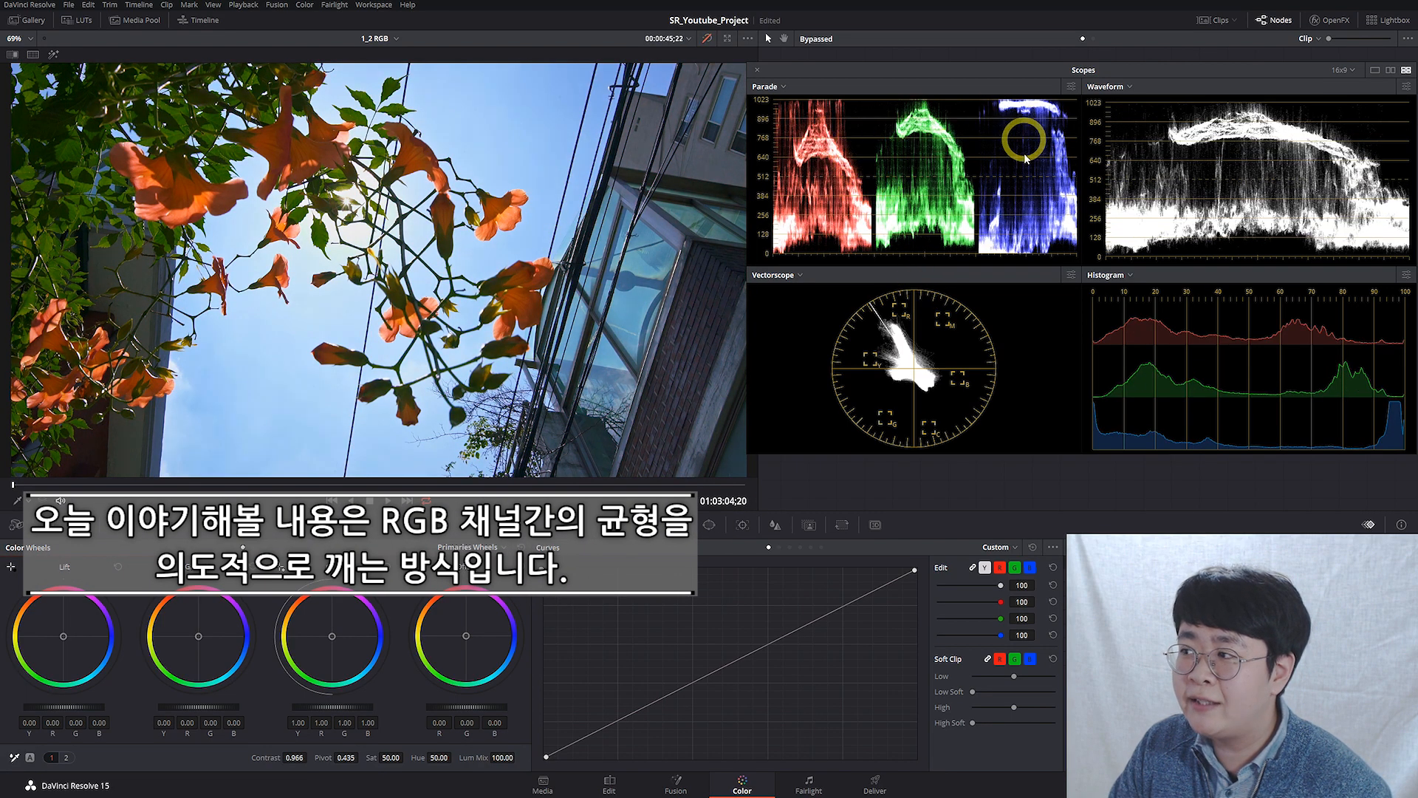
key(shift+d)
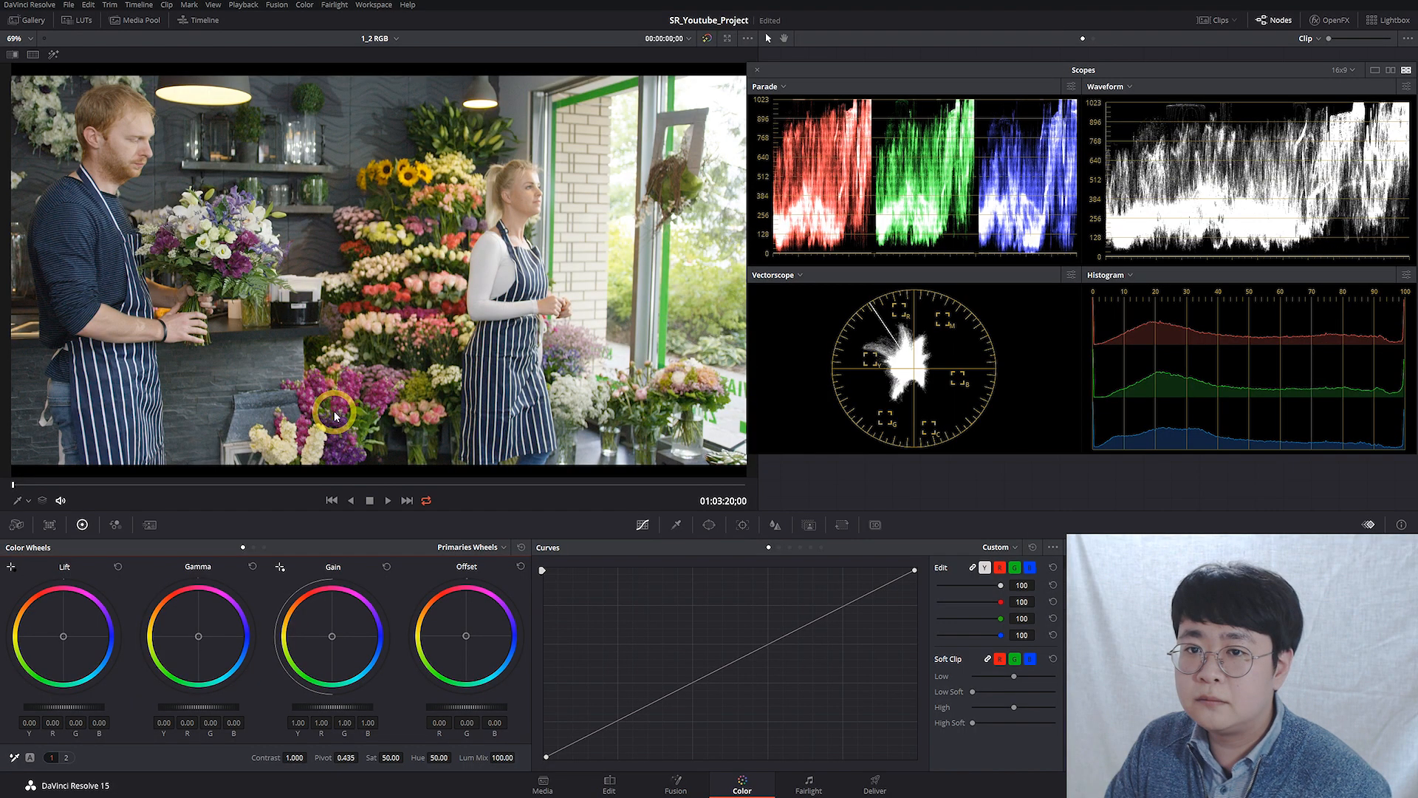
Step: Compare the florist shop clip with and without its grade by toggling the grade bypass repeatedly
click(334, 411)
click(334, 411)
click(195, 154)
key(shift+d)
key(shift+d)
key(shift+d)
key(shift+d)
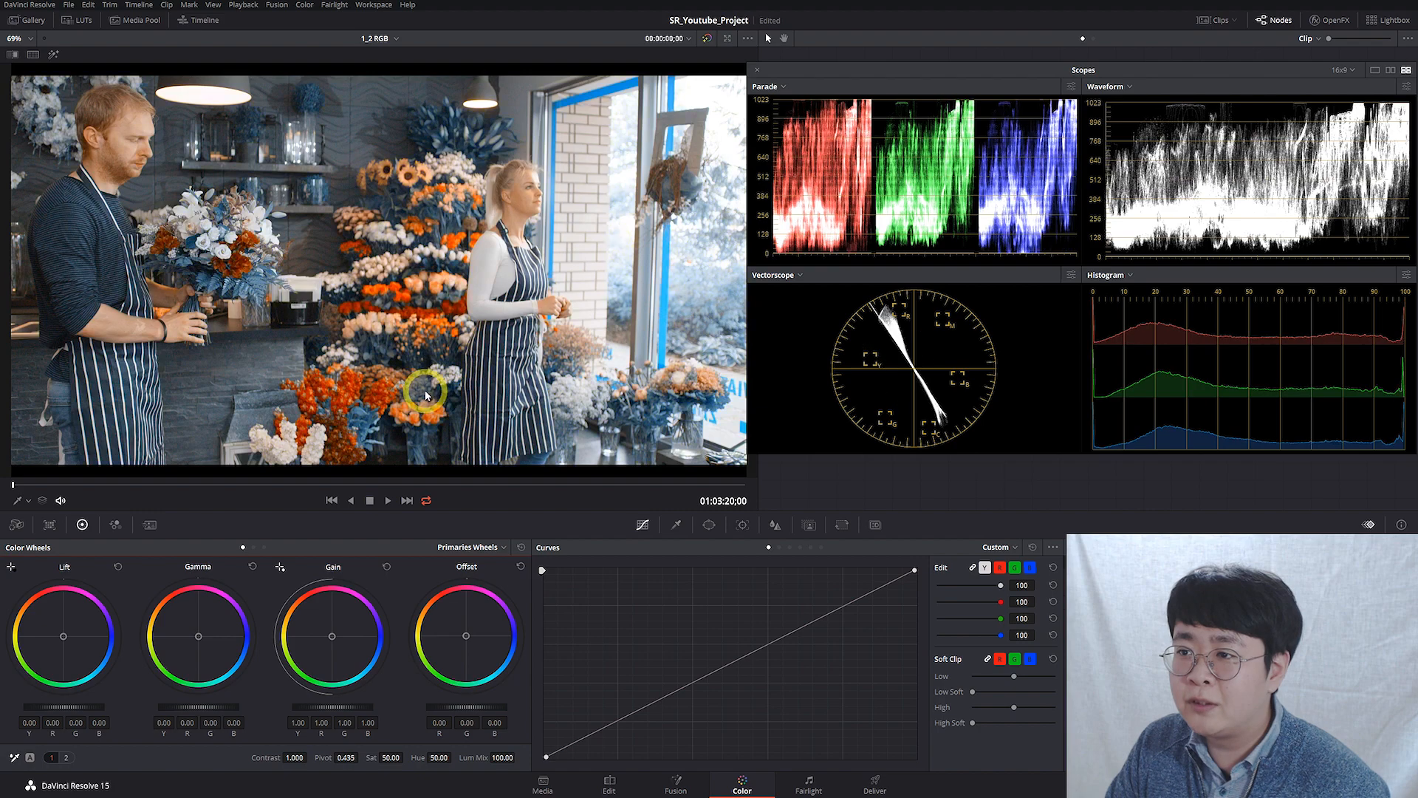
key(shift+d)
key(shift+d)
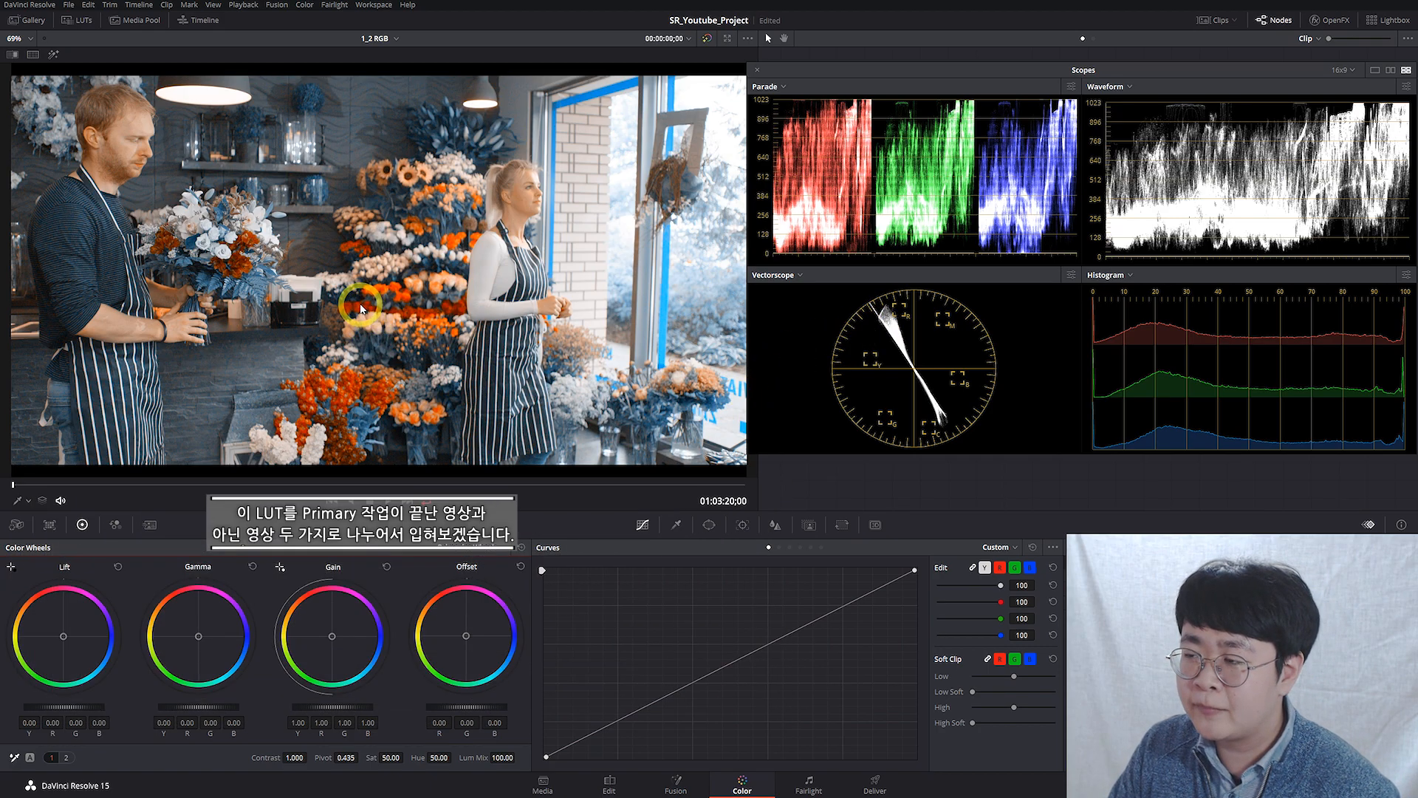
key(shift+d)
key(shift+d)
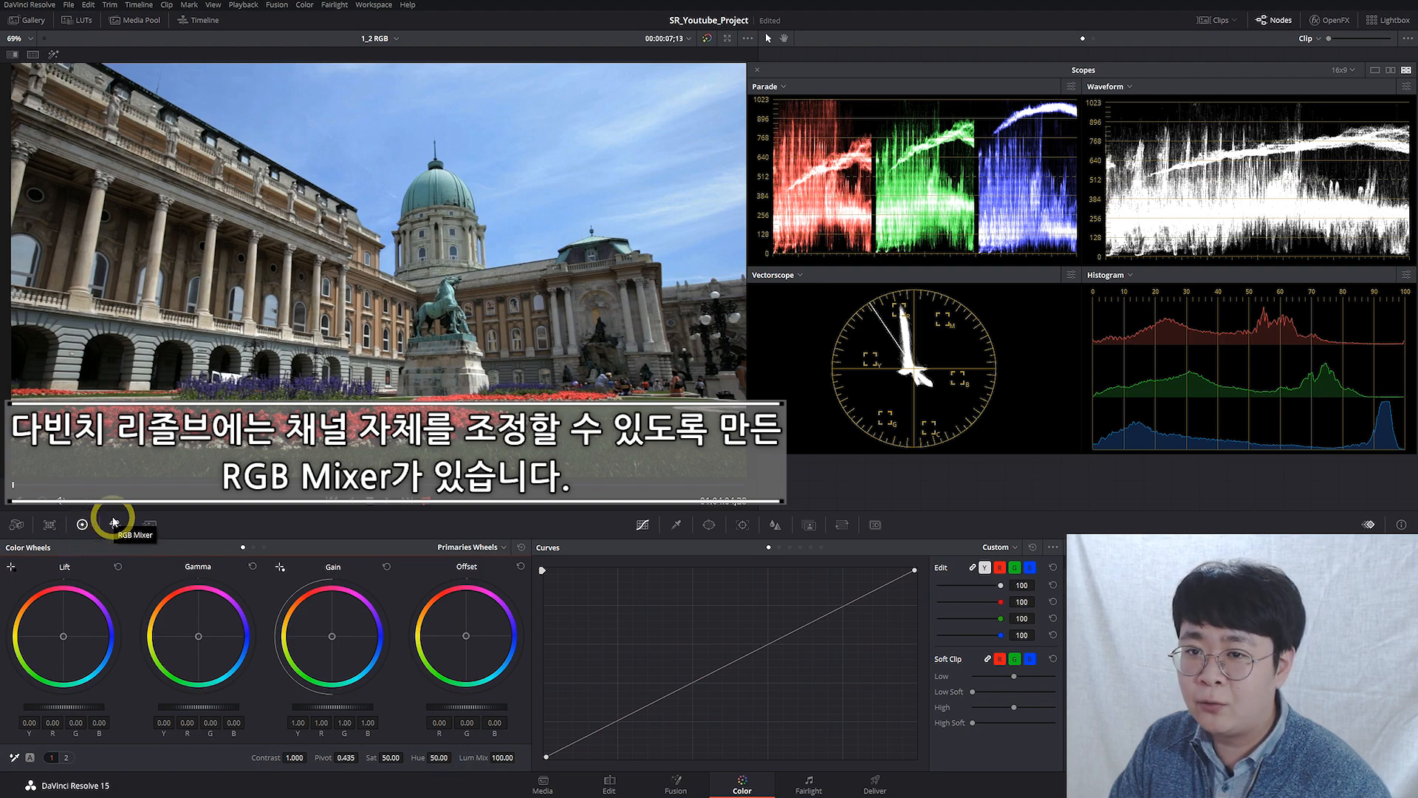
Step: Open the RGB Mixer for the domed palace clip and turn on Monochrome
click(113, 525)
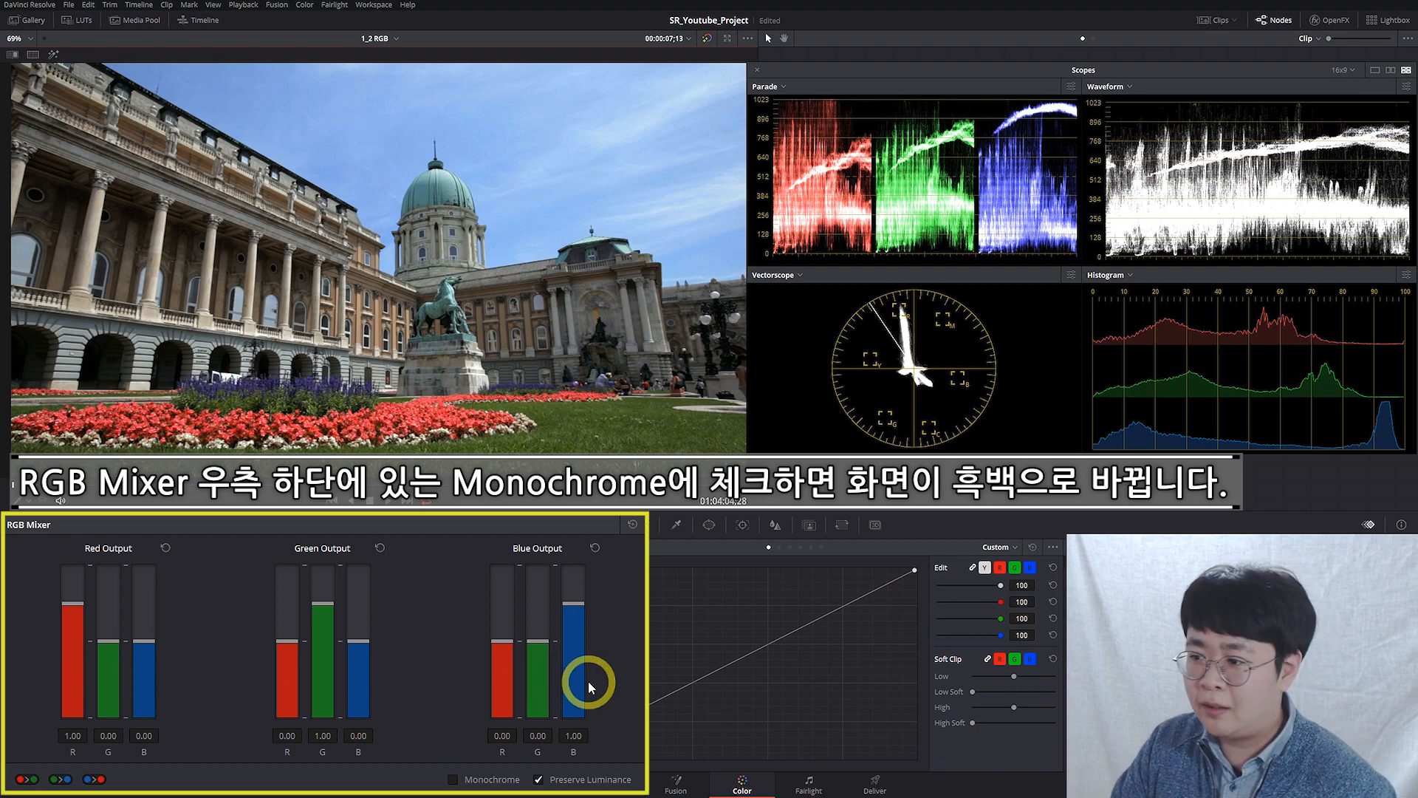
click(472, 780)
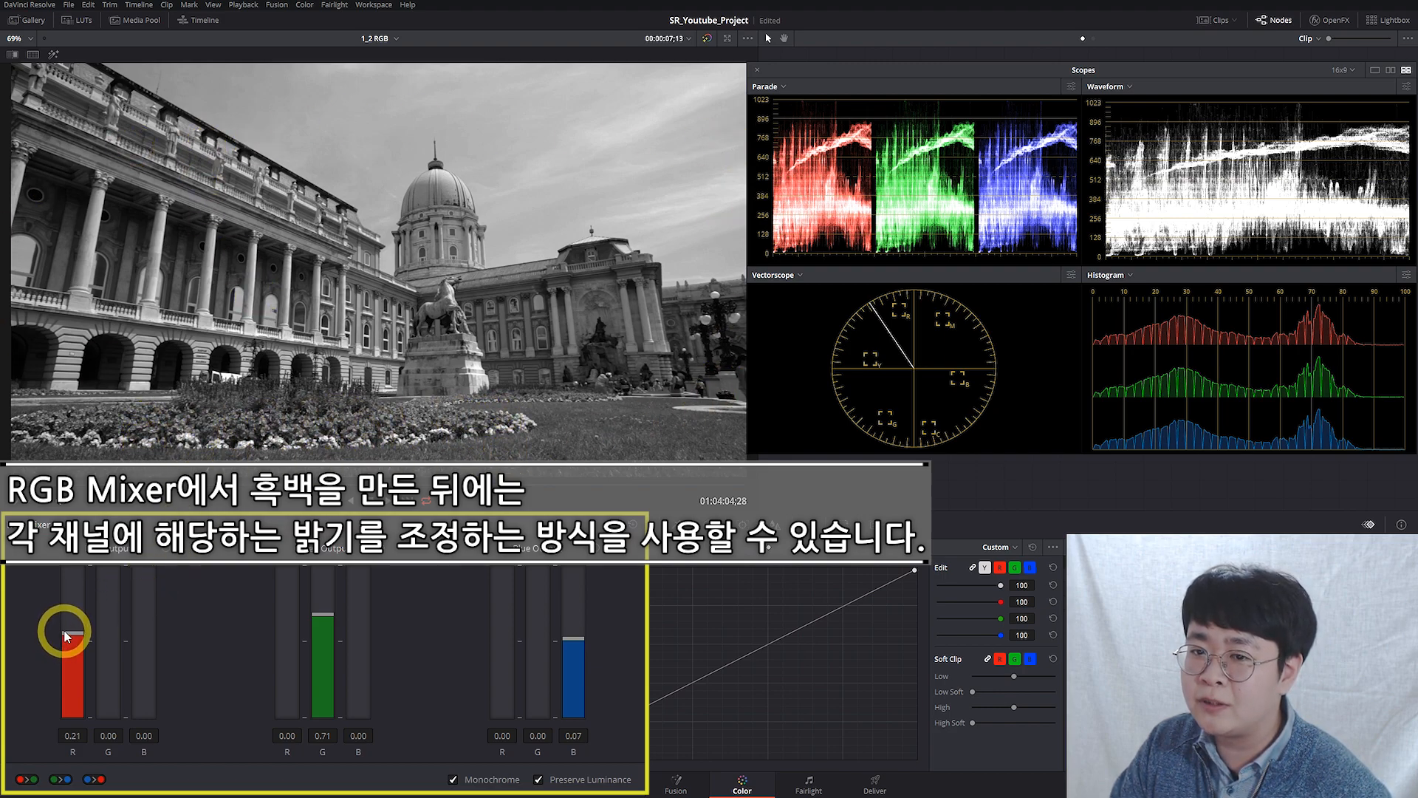
Step: Try brighter green and blue channel levels in the monochrome mix, taking blue to 1.16, and reset each level
mouse_move(65, 631)
mouse_down()
mouse_move(69, 579)
mouse_move(69, 632)
mouse_up()
drag(325, 602, 342, 553)
double_click(340, 555)
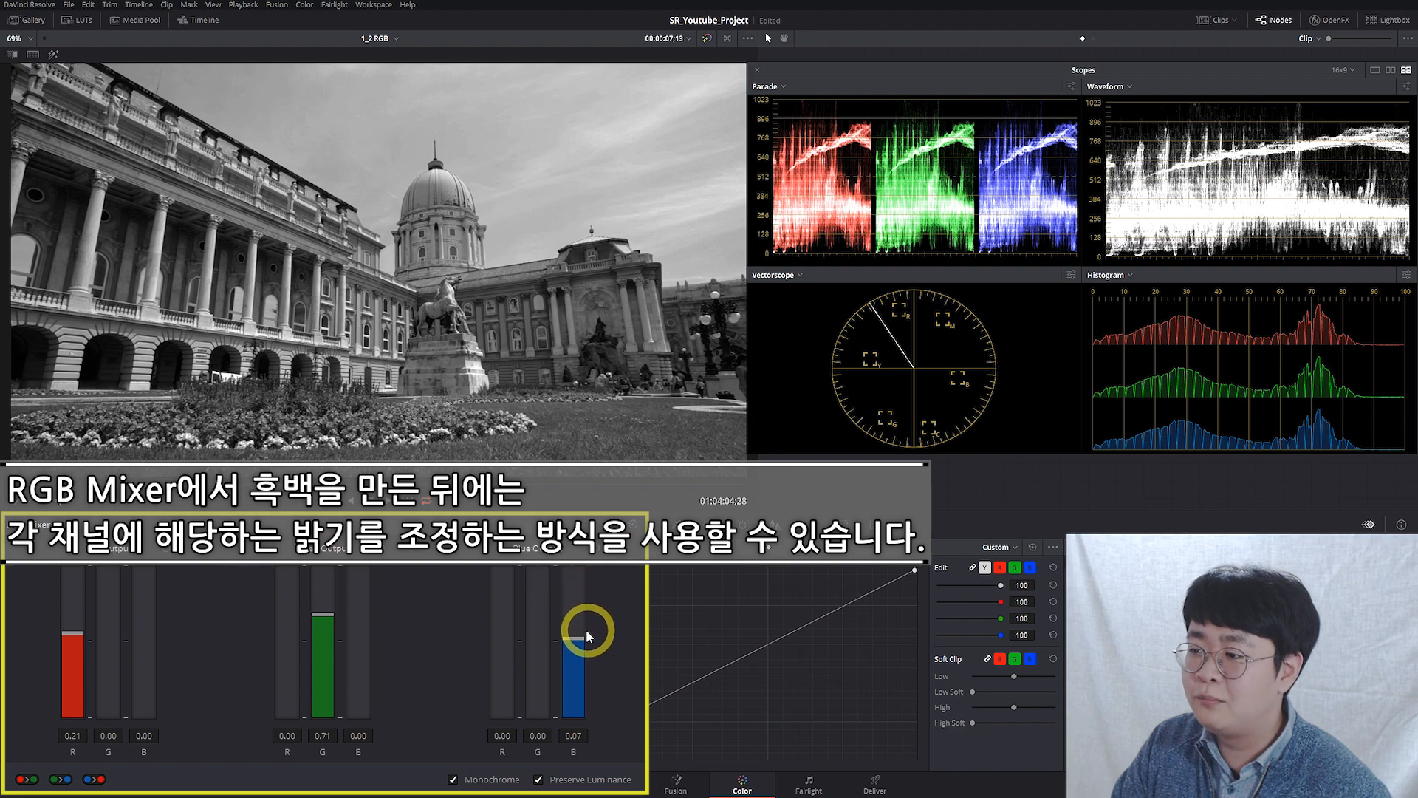
drag(574, 632, 573, 573)
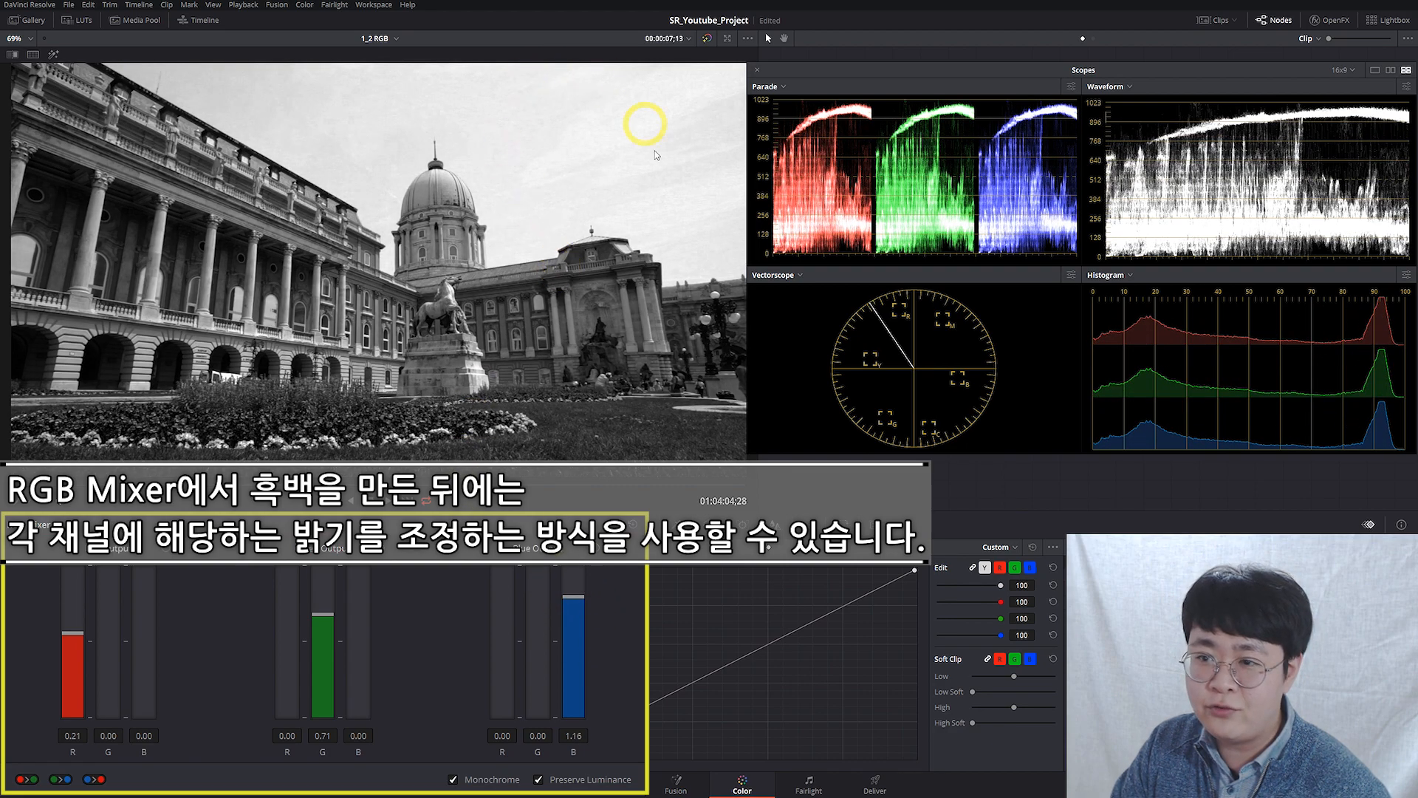
double_click(599, 551)
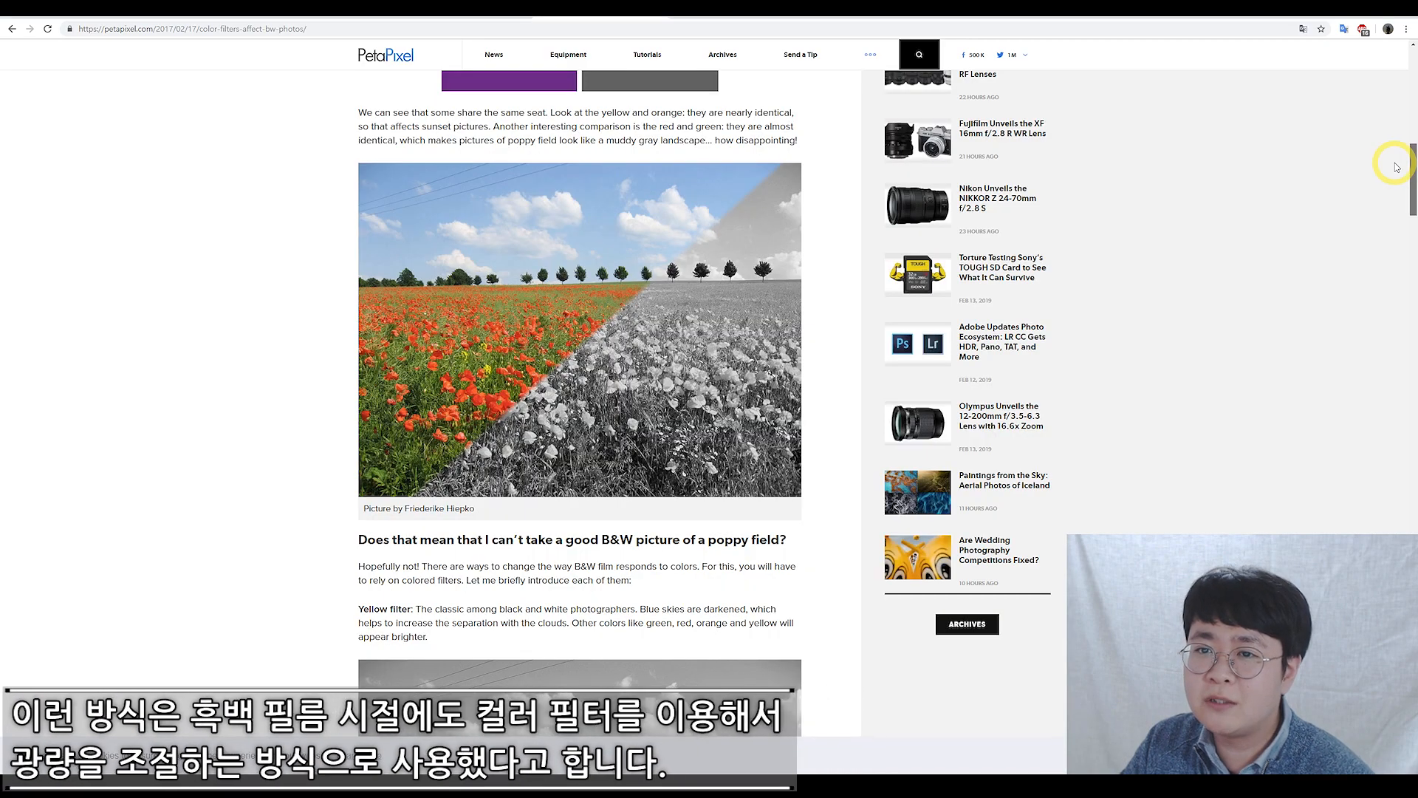
Step: Read through the PetaPixel article in the browser on how yellow and red filters affect black-and-white photos
scroll(1395, 200, down, 5)
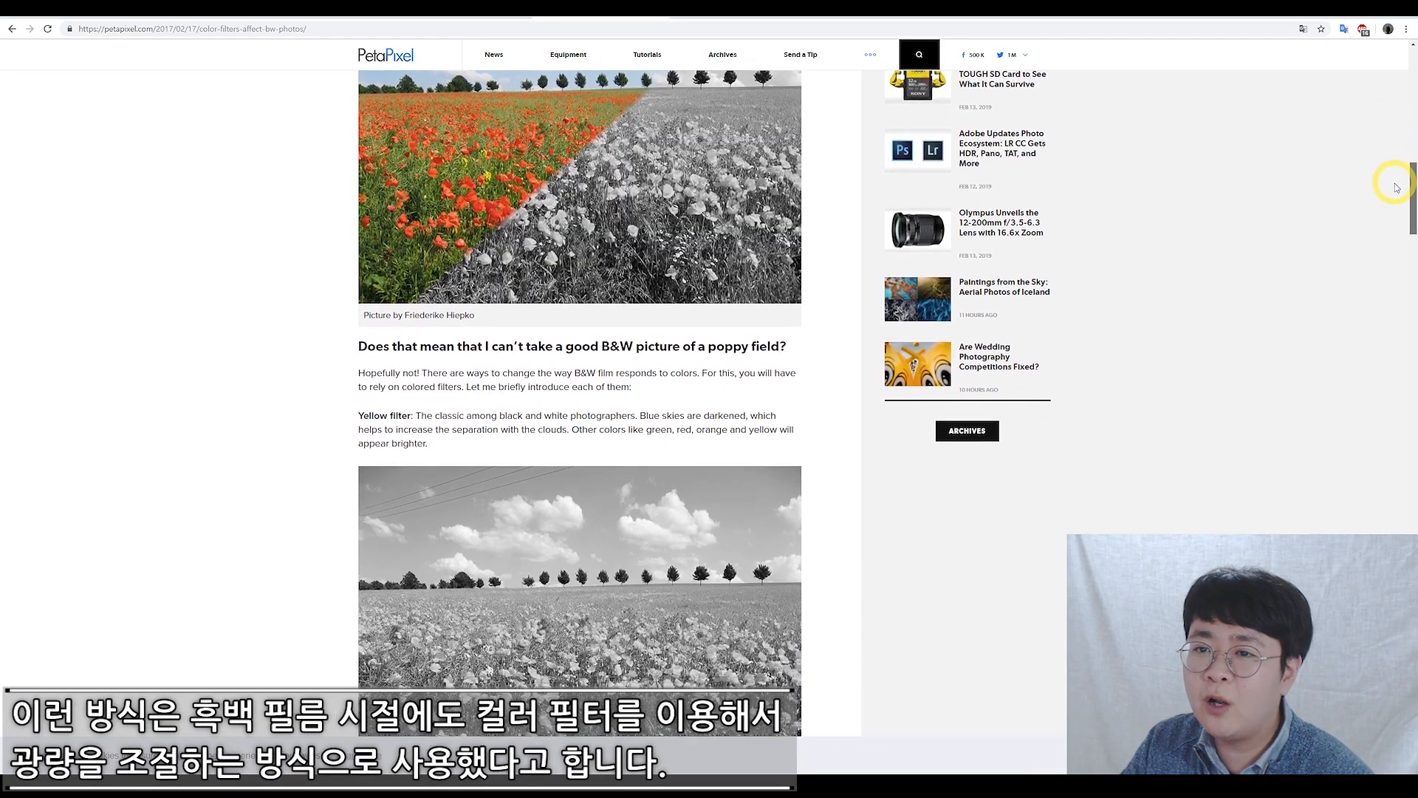
scroll(1394, 206, down, 12)
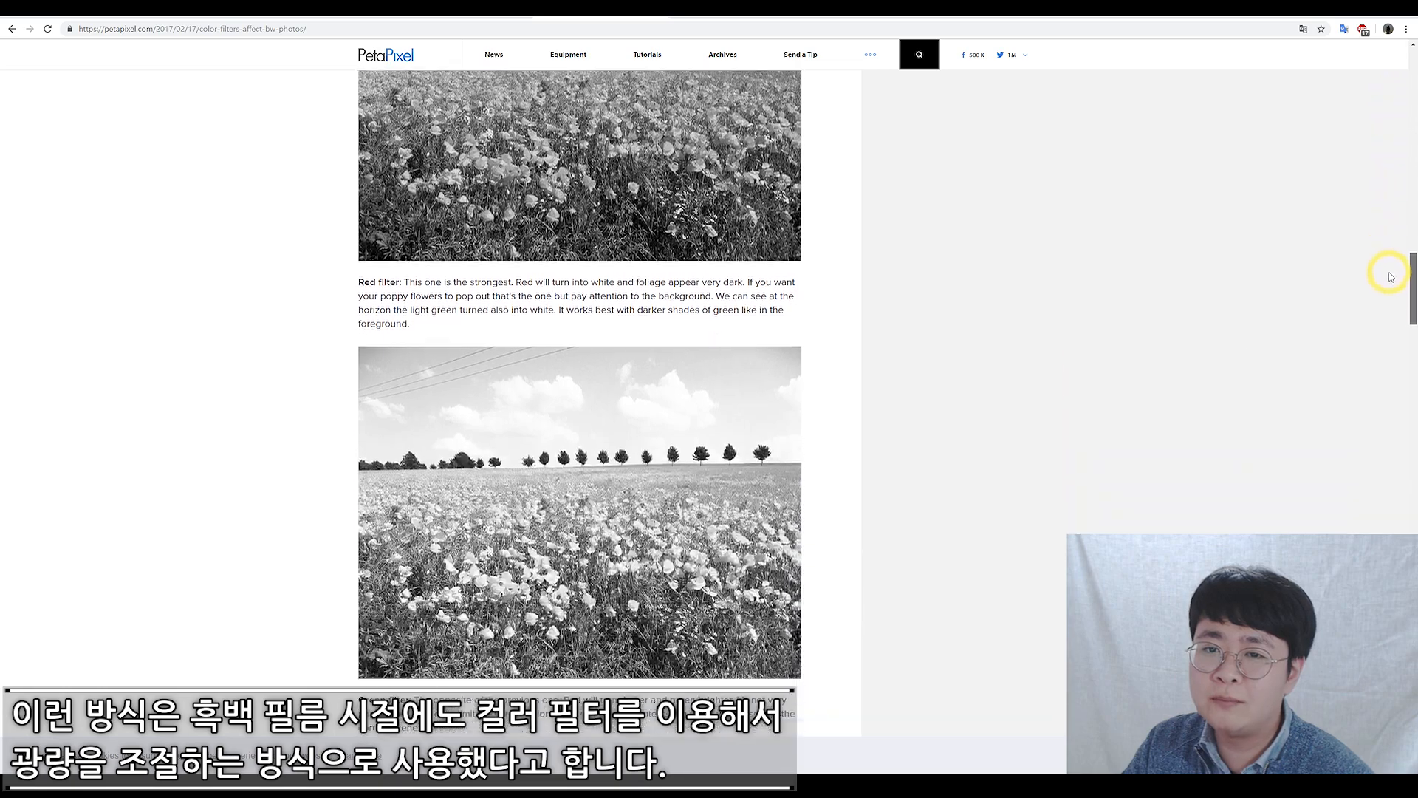
scroll(1391, 295, down, 10)
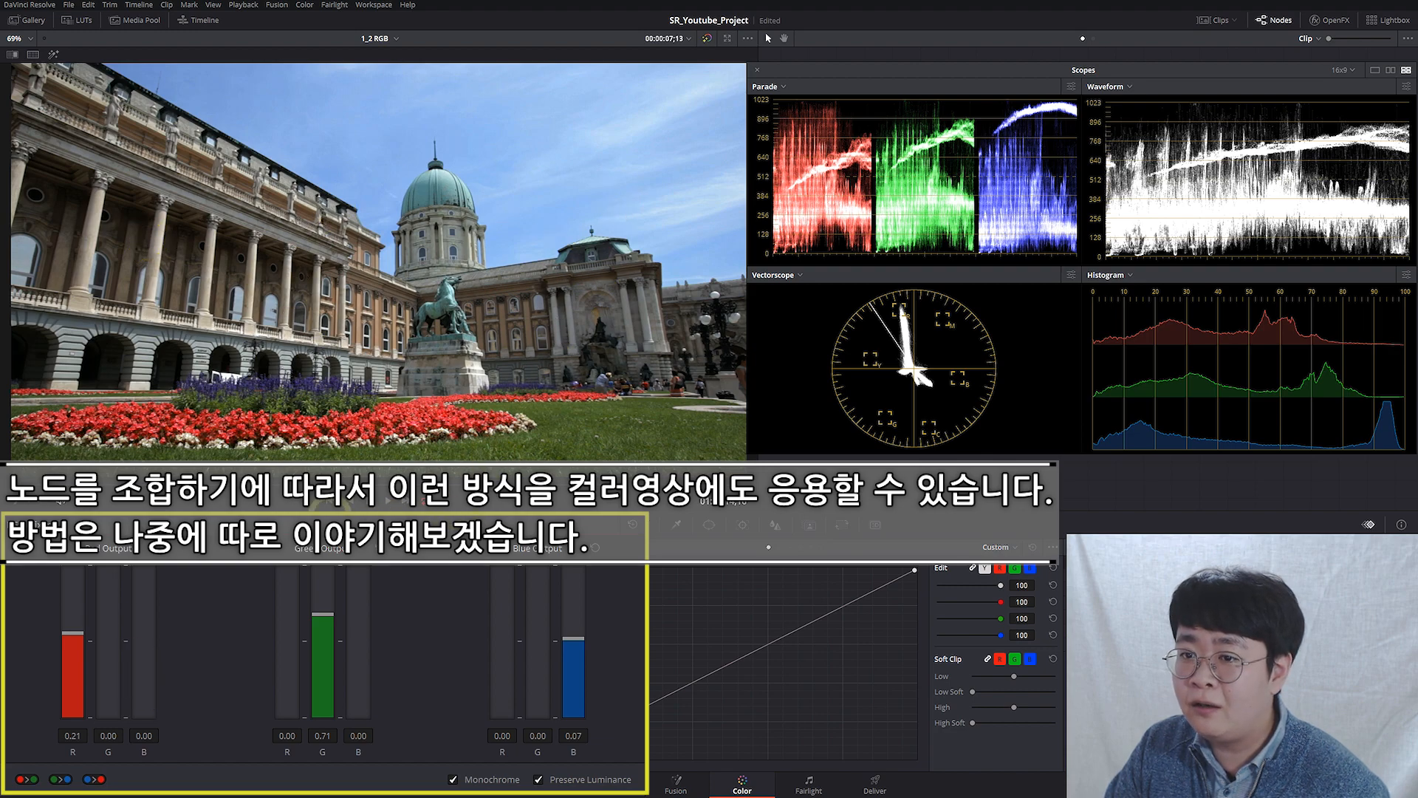
Step: Lower the green level to 0.20 in the RGB Mixer and raise the red and blue levels on the palace clip
drag(325, 617, 317, 637)
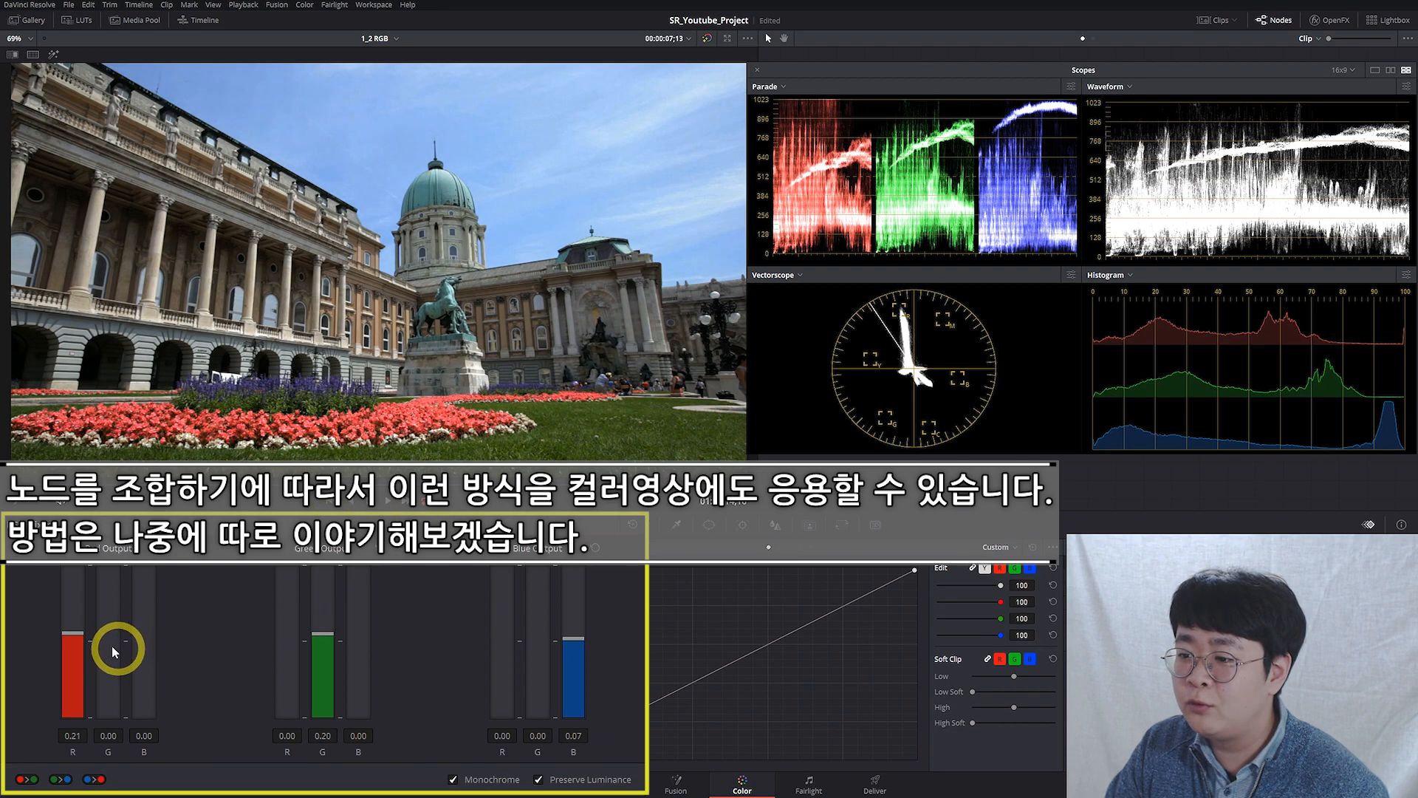
mouse_move(81, 640)
mouse_down()
mouse_move(77, 611)
mouse_move(73, 622)
mouse_up()
drag(575, 639, 601, 583)
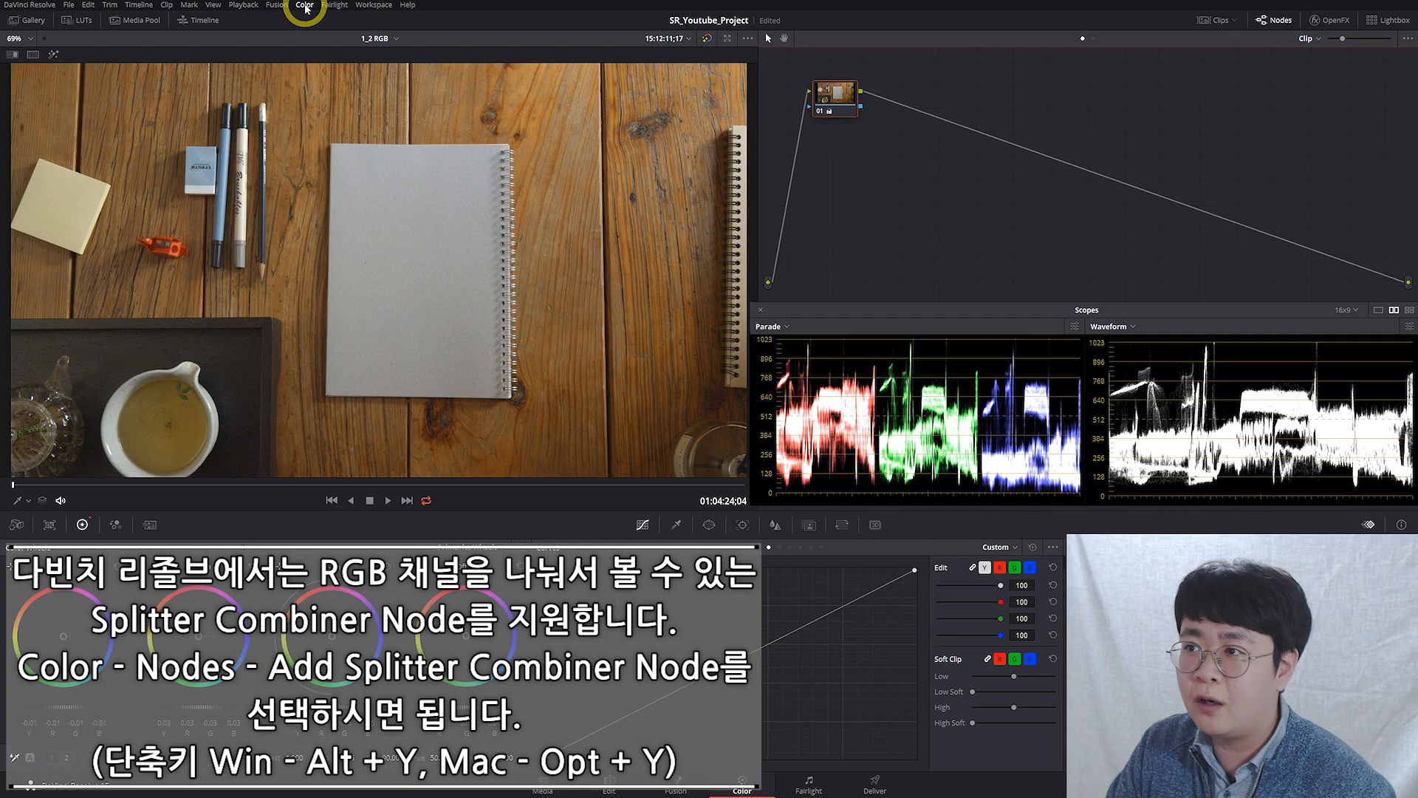
Step: Add a Splitter Combiner node after node 01 on the notebook clip
click(305, 9)
mouse_move(318, 19)
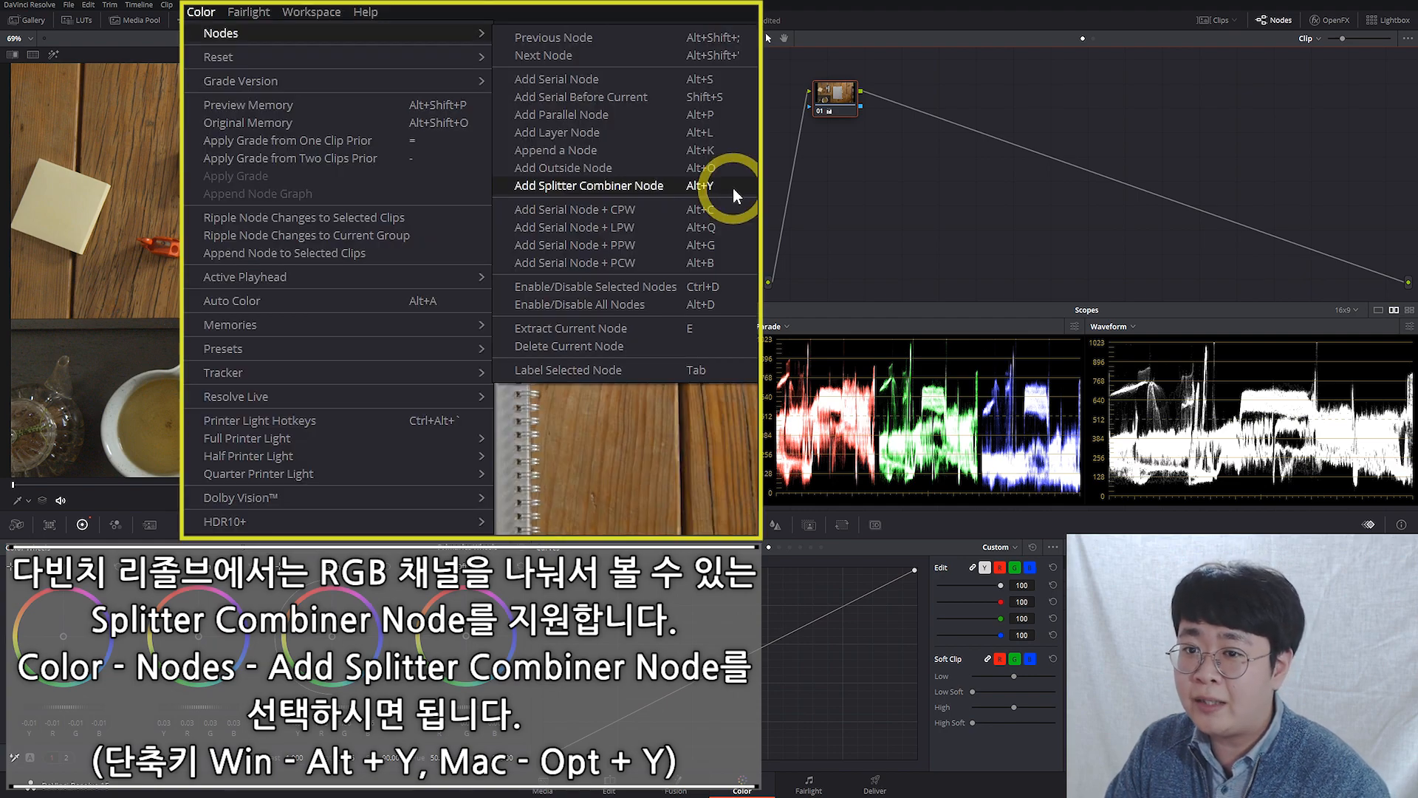
click(732, 188)
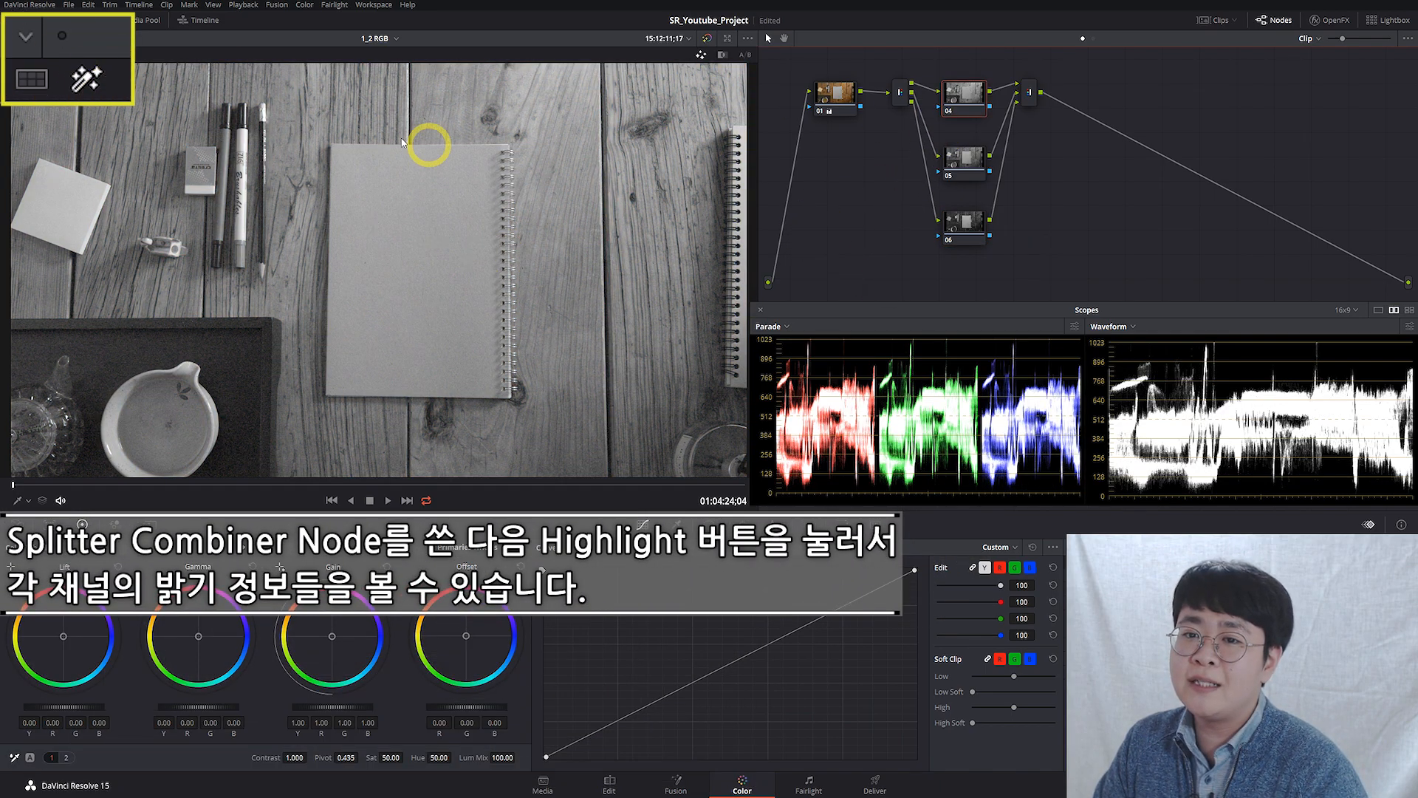
Step: Compare the brightness of the separated red, green and blue channels in nodes 04, 05 and 06 with Highlight
click(970, 164)
click(951, 215)
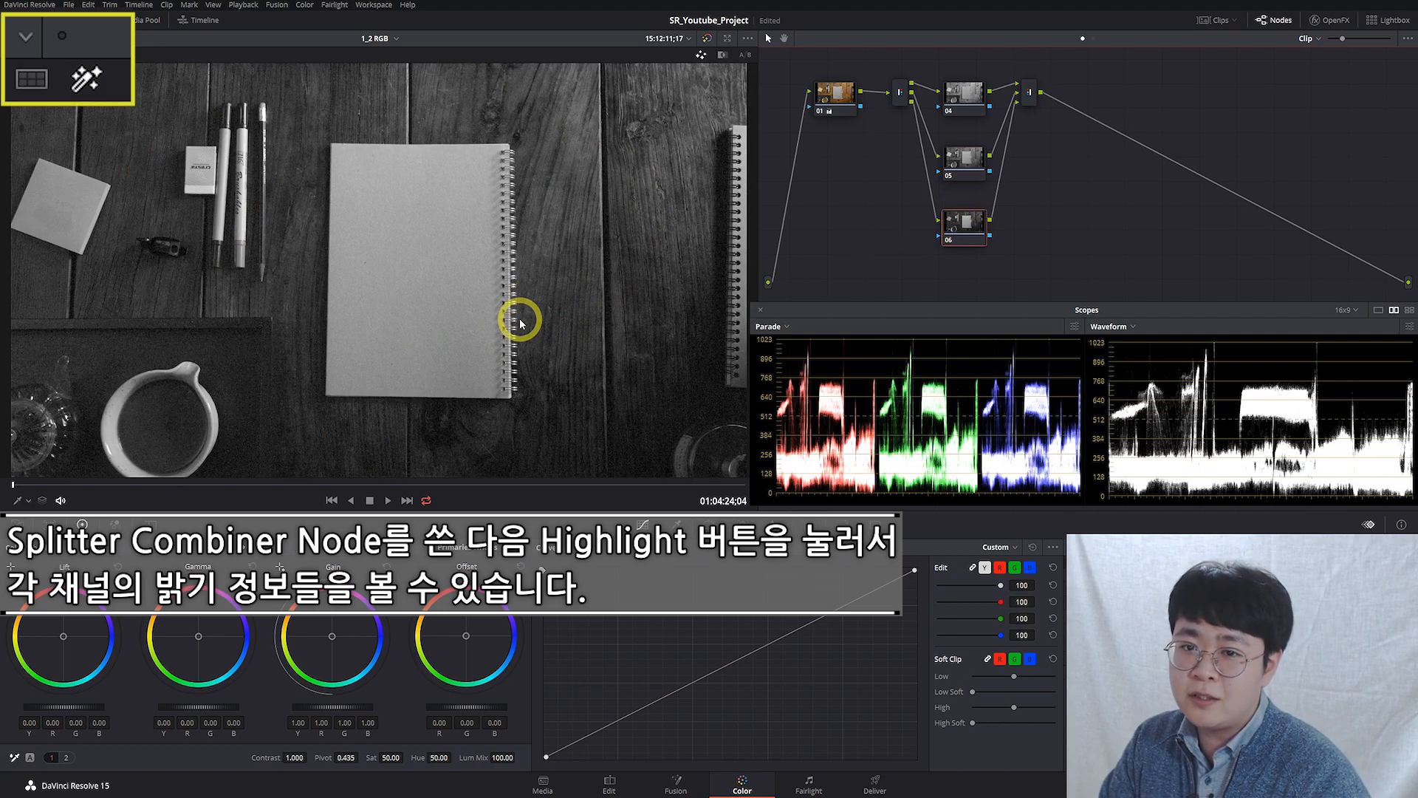
click(965, 100)
click(960, 163)
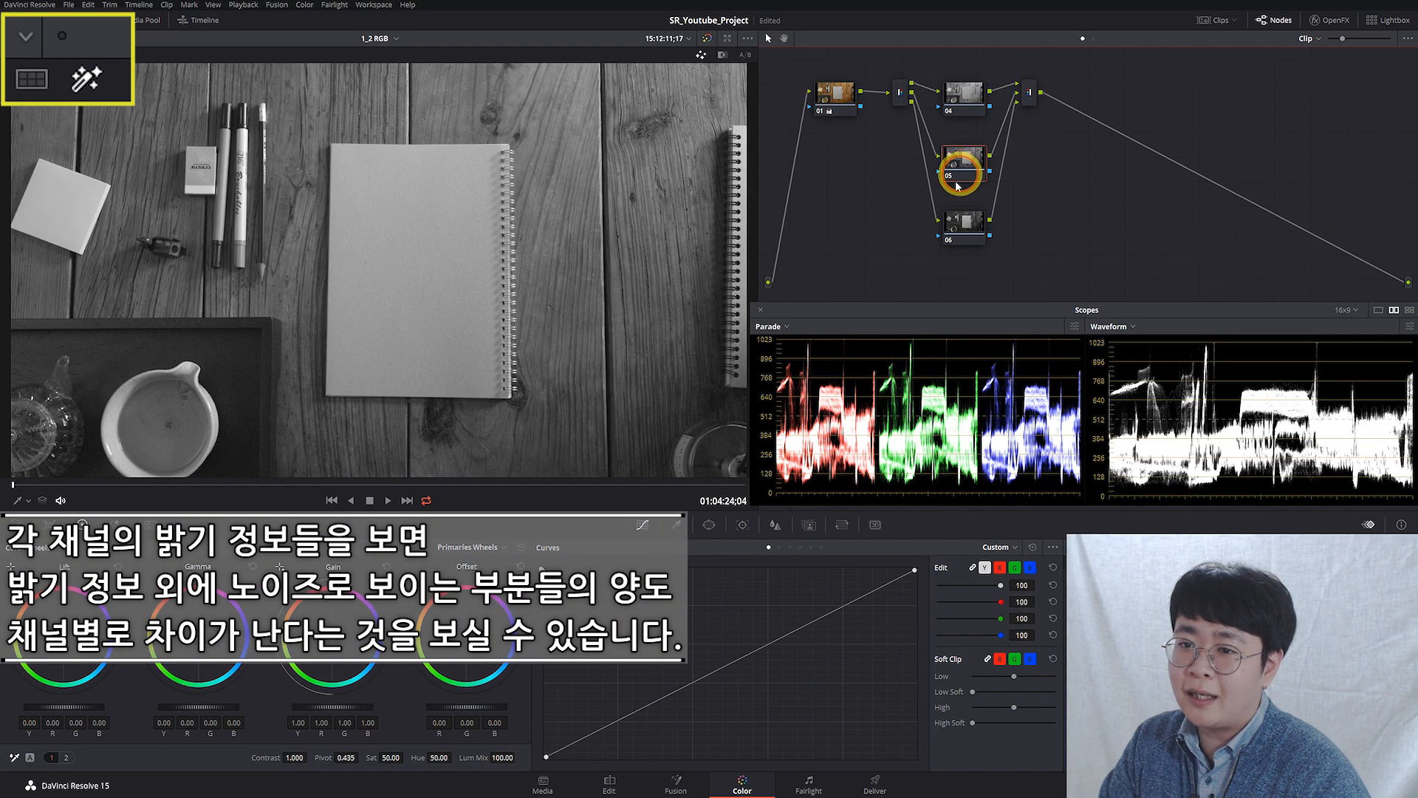
click(957, 235)
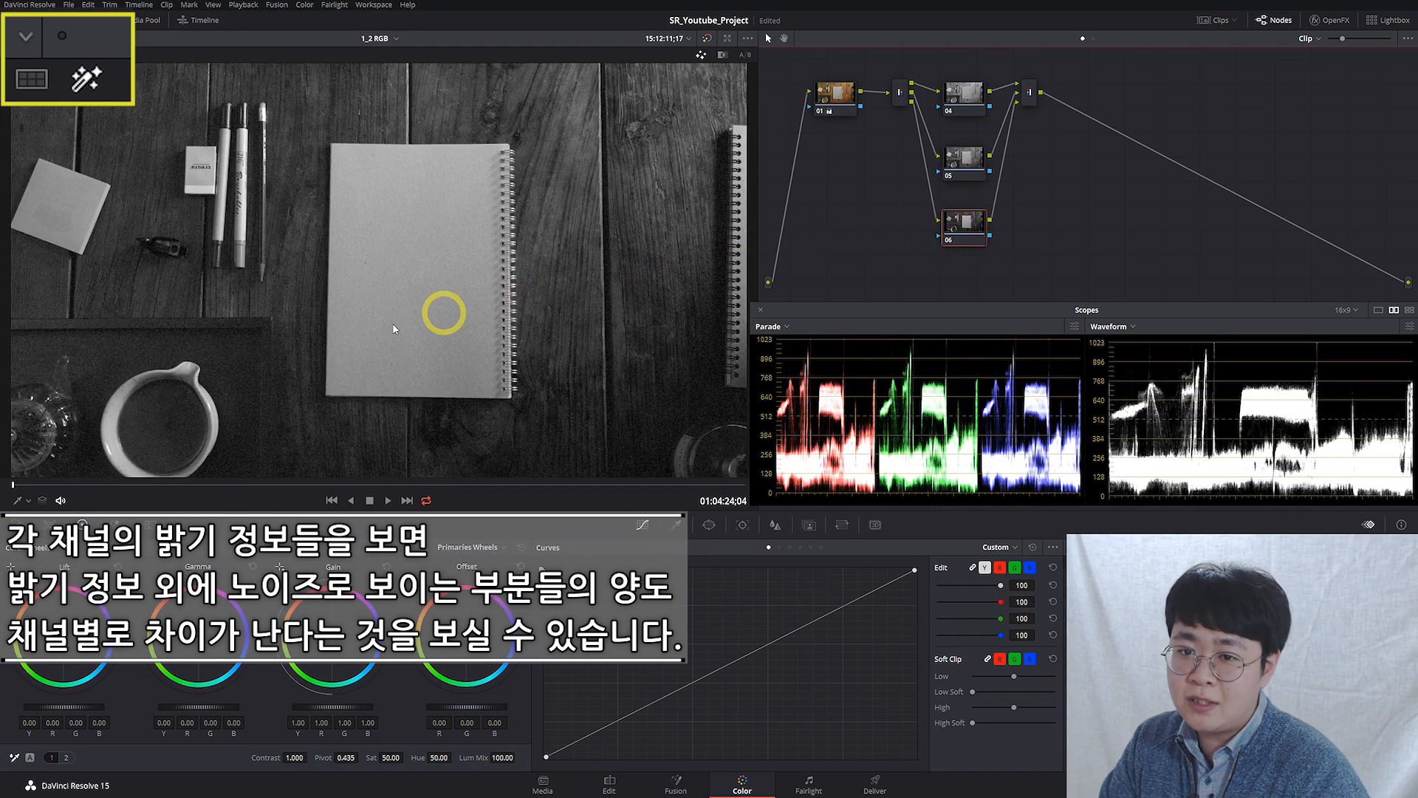
click(972, 102)
click(969, 161)
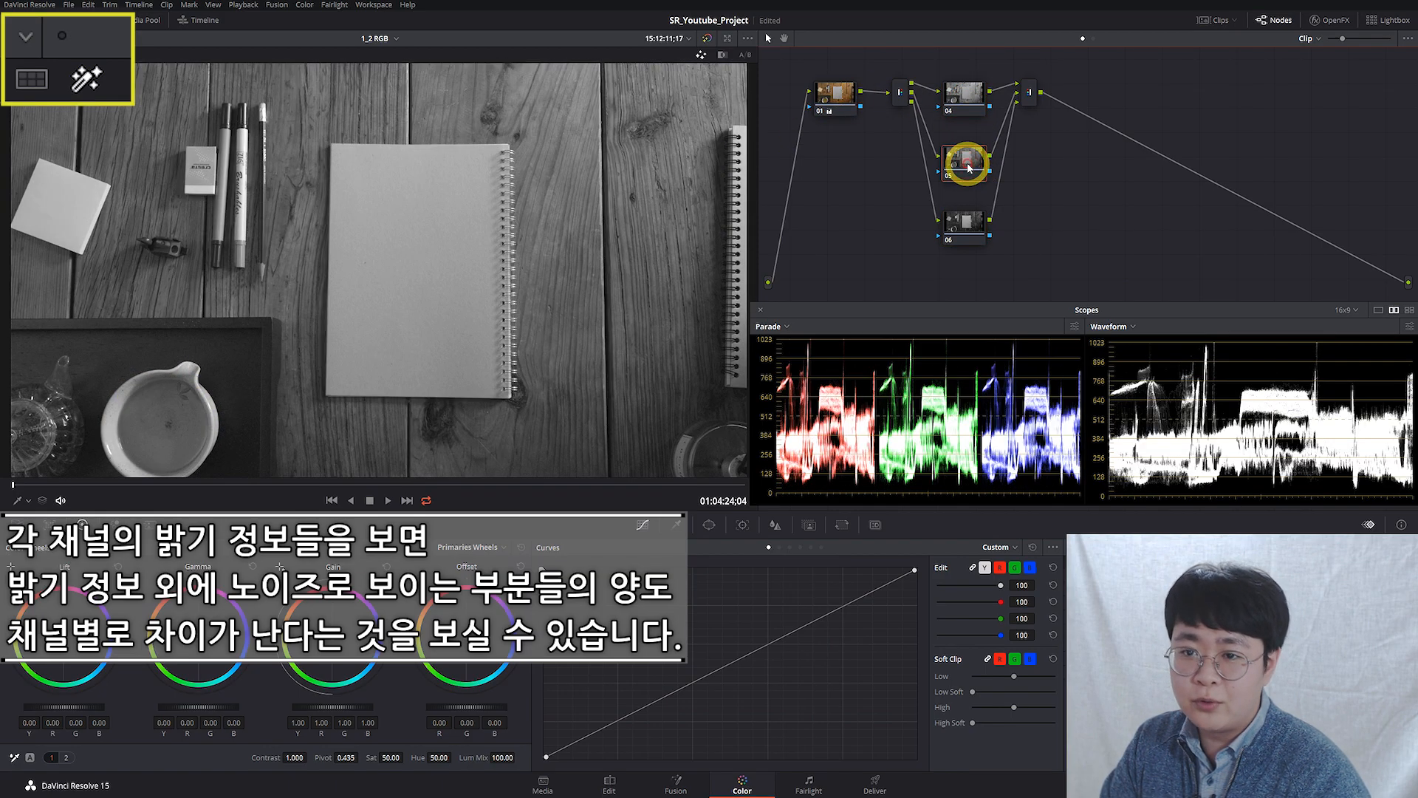
Step: Compare the noise around the teacup in the red, green and blue channel nodes
click(972, 96)
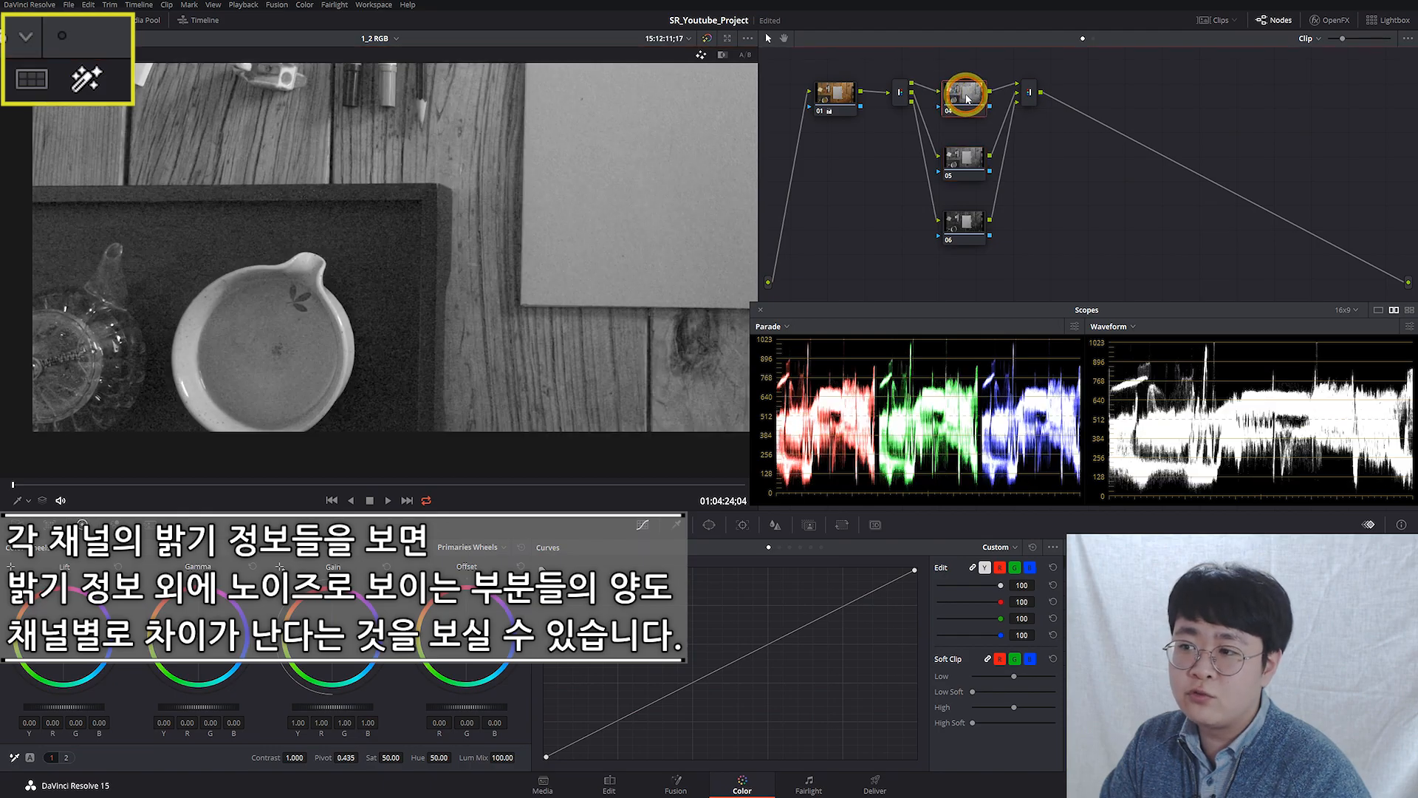
click(962, 164)
click(965, 226)
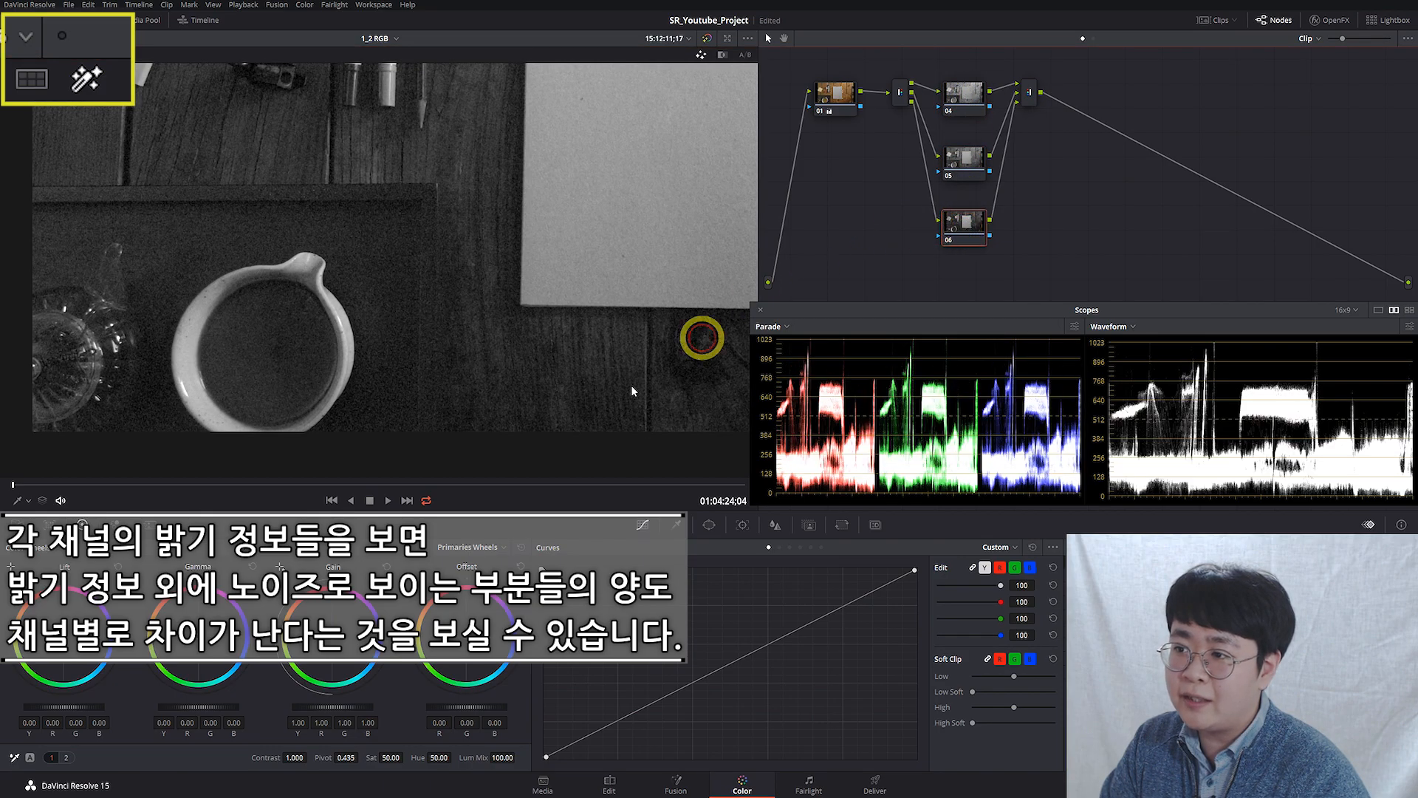
scroll(443, 295, down, 2)
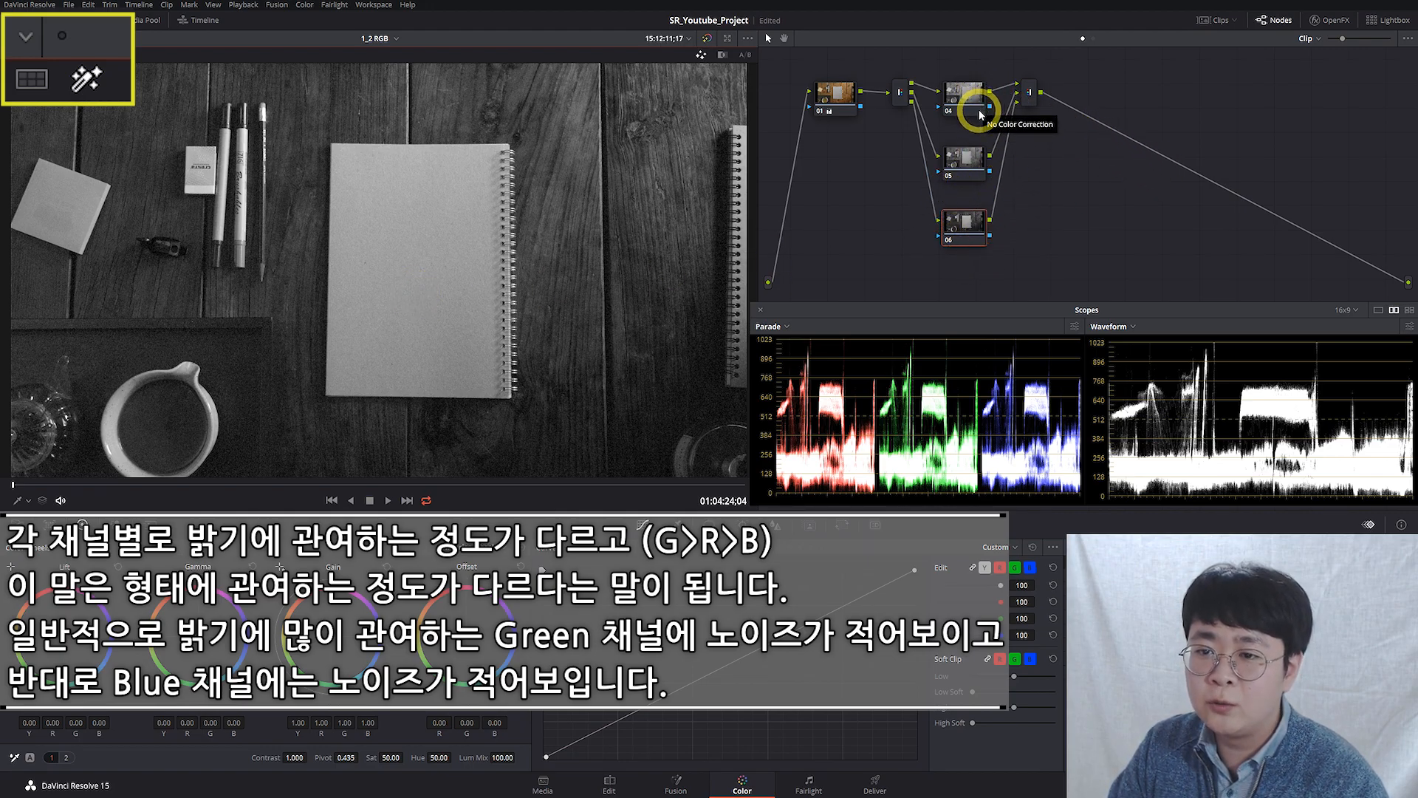
Step: View the green and blue channel nodes of the full notebook frame and turn off Highlight
click(965, 157)
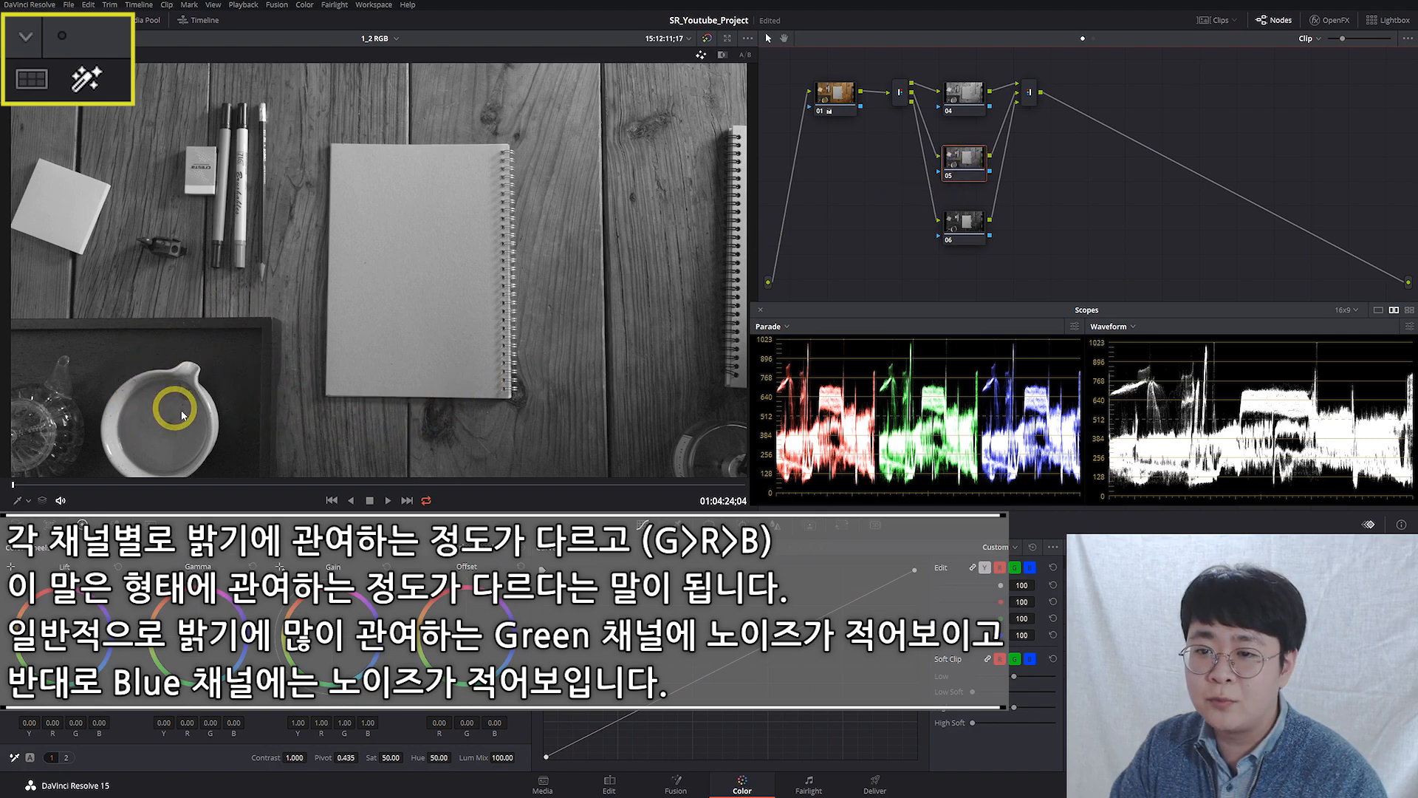
click(960, 222)
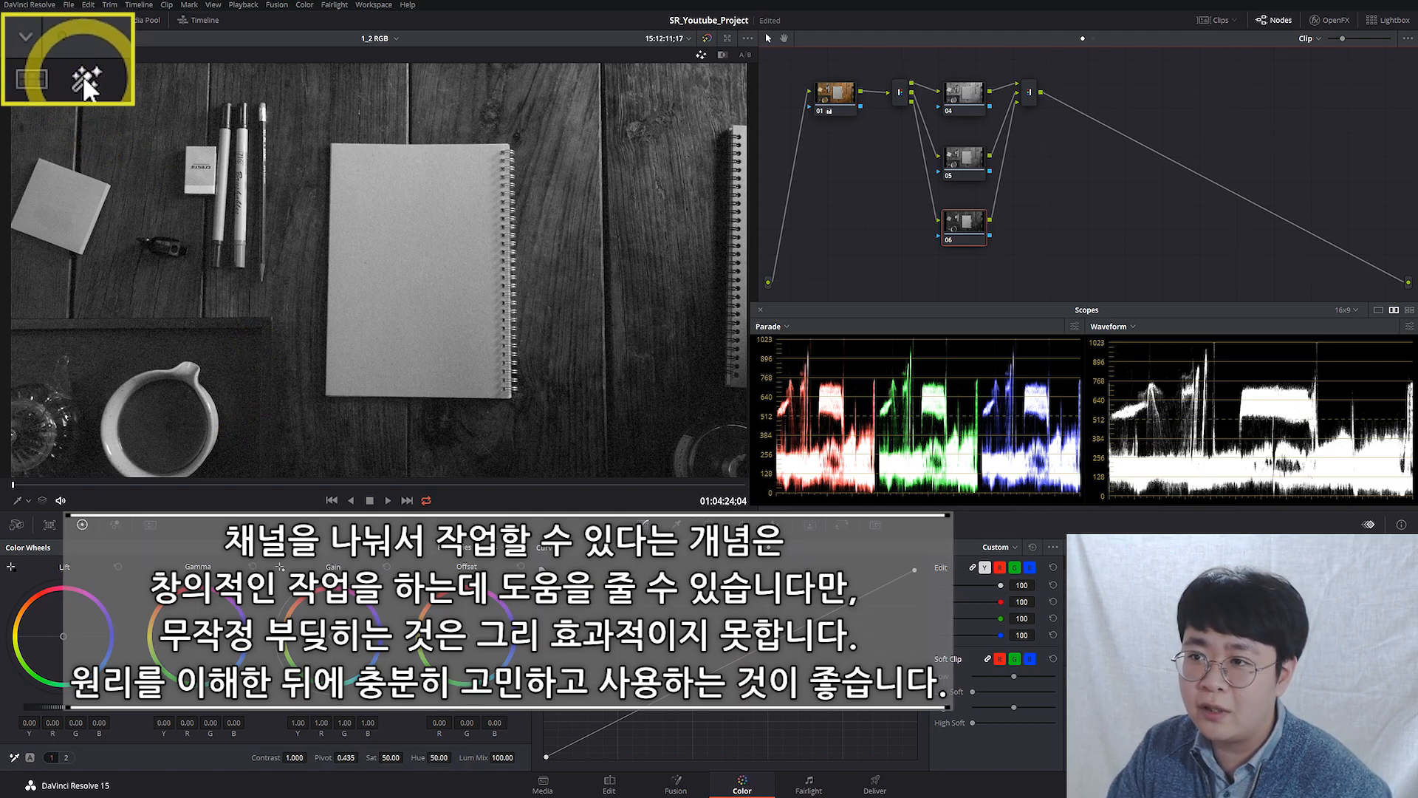
click(53, 54)
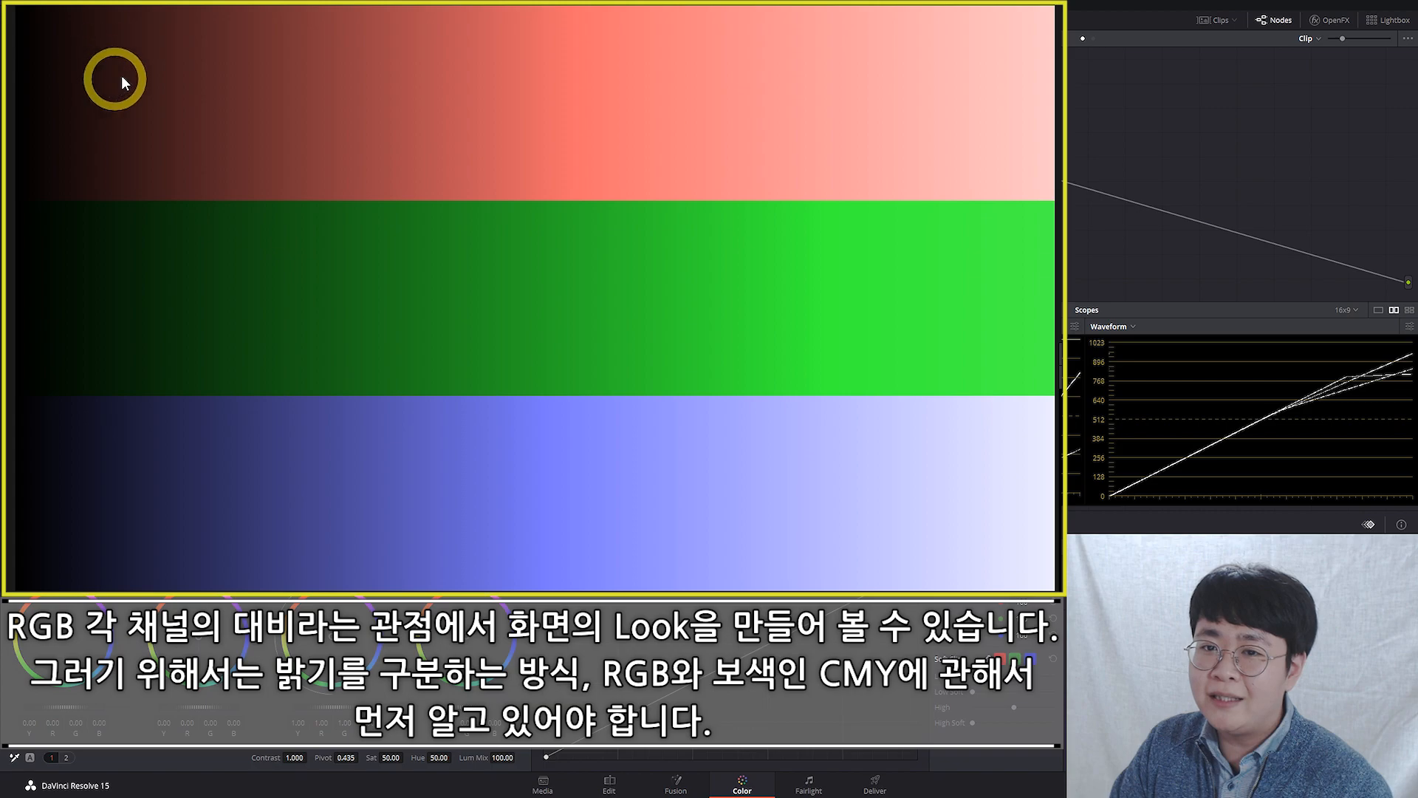
Step: Go to the next clip and toggle the grade bypass to compare the seated woman and sunset sea grades
key(Down)
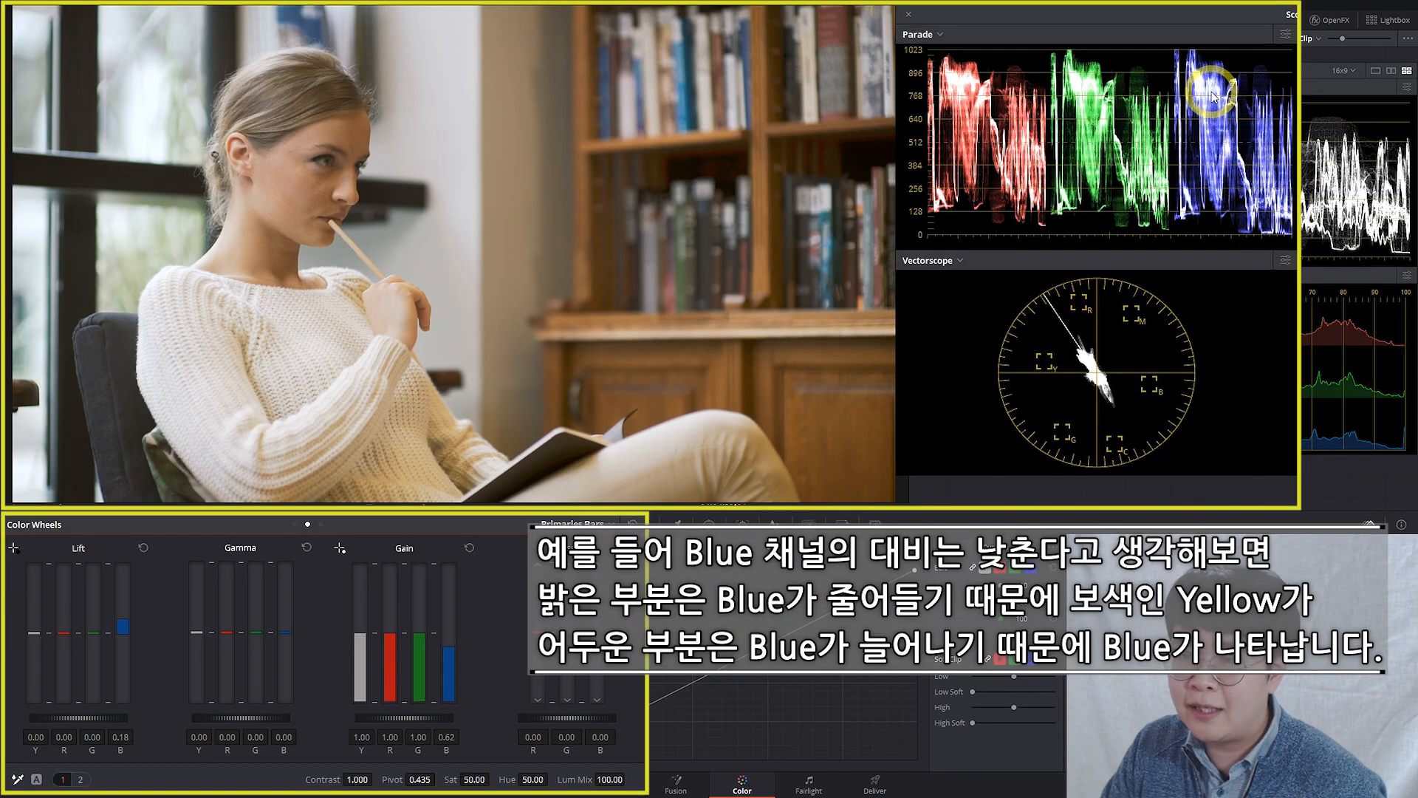
key(shift+d)
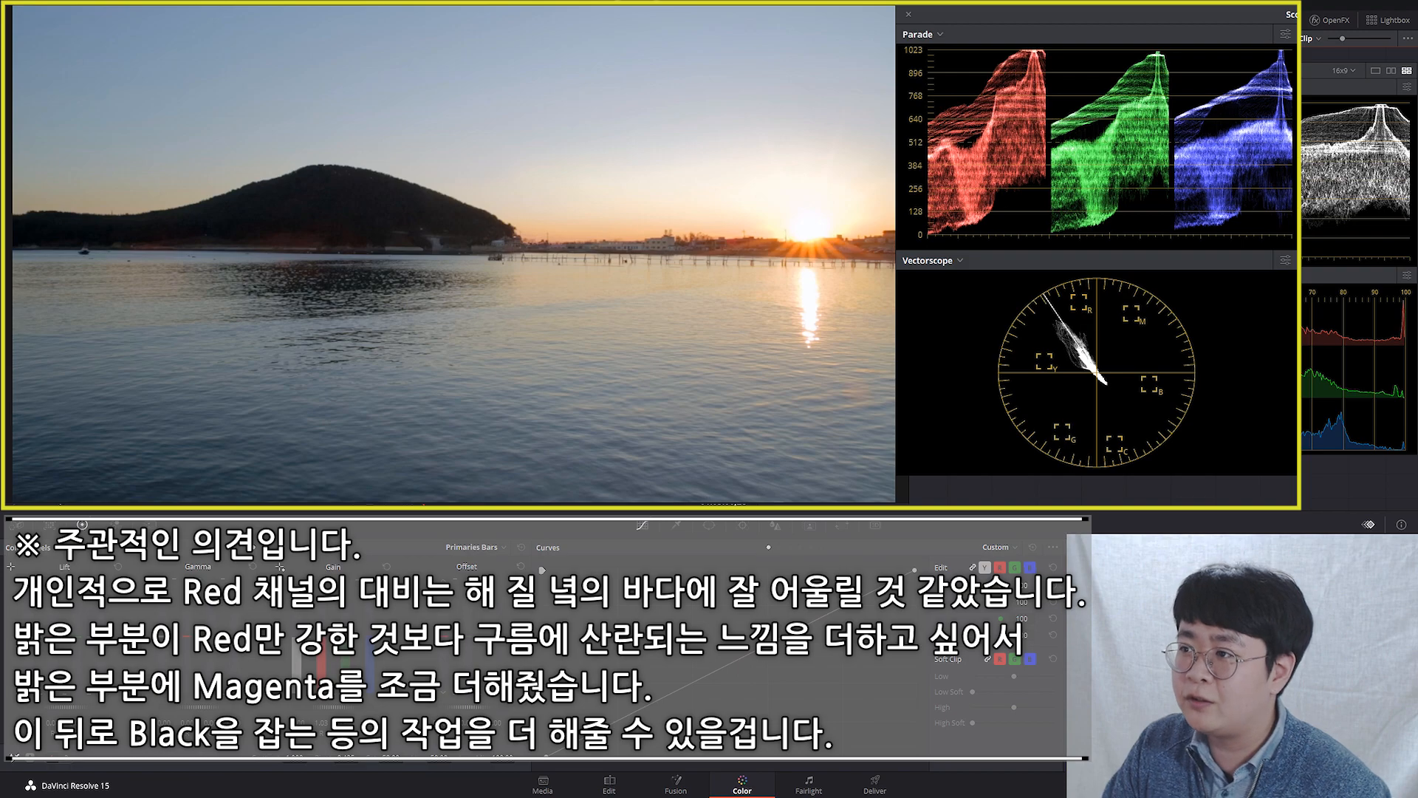
key(shift+d)
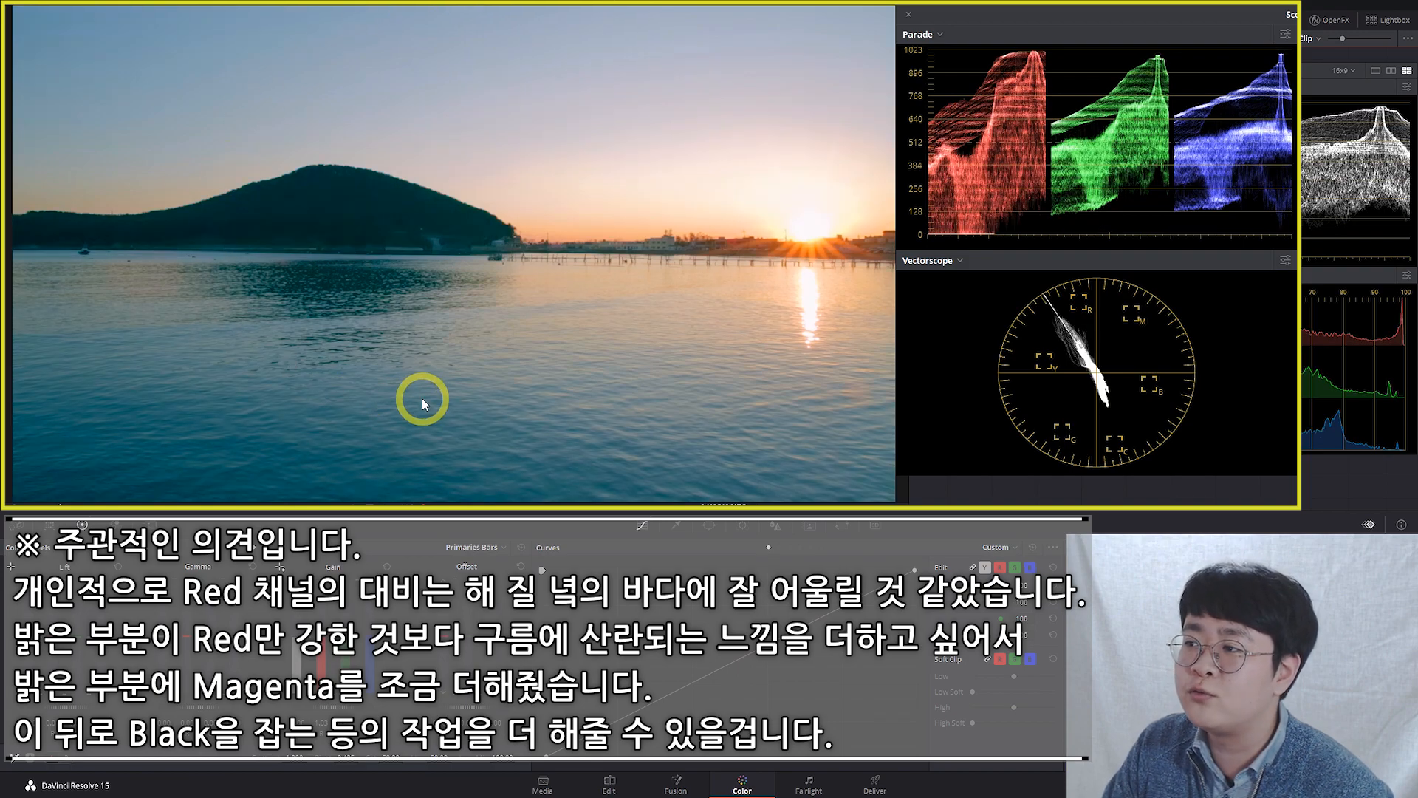